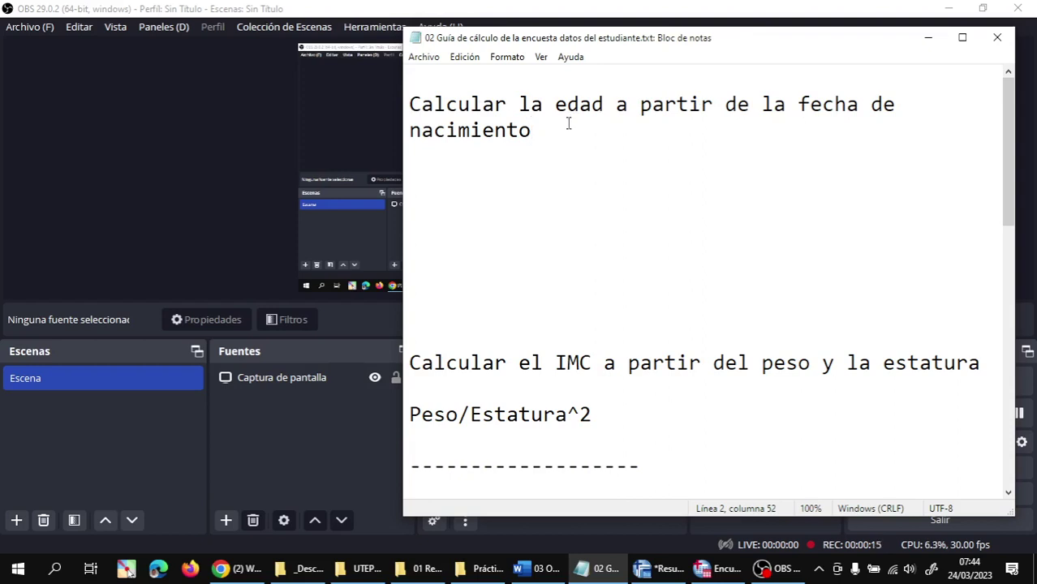
- Switch to the SPSS data editor and examine the birth dates in the P03 column of the student survey
left_click(603, 272)
left_click(714, 568)
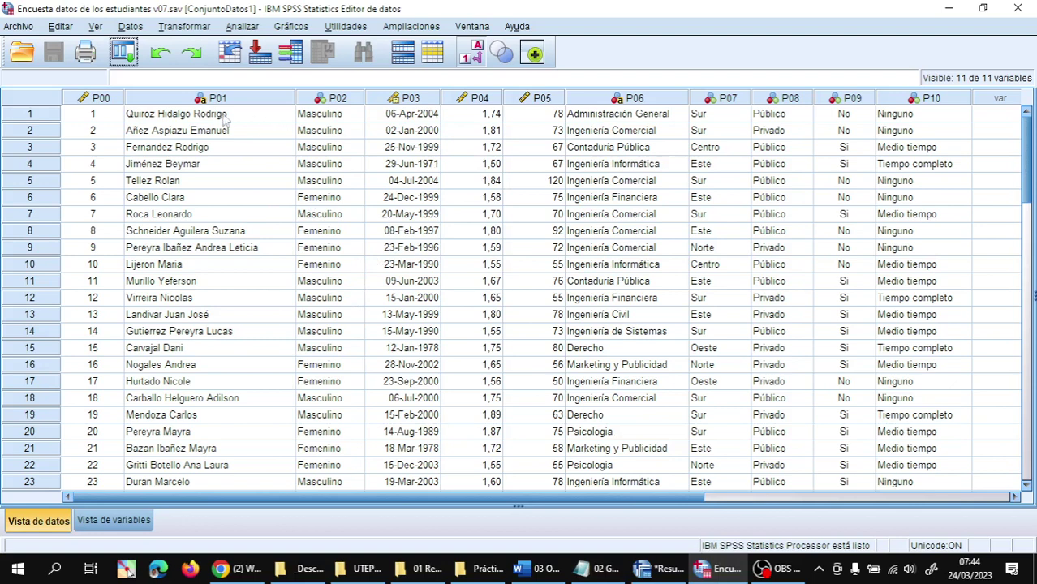
left_click(410, 97)
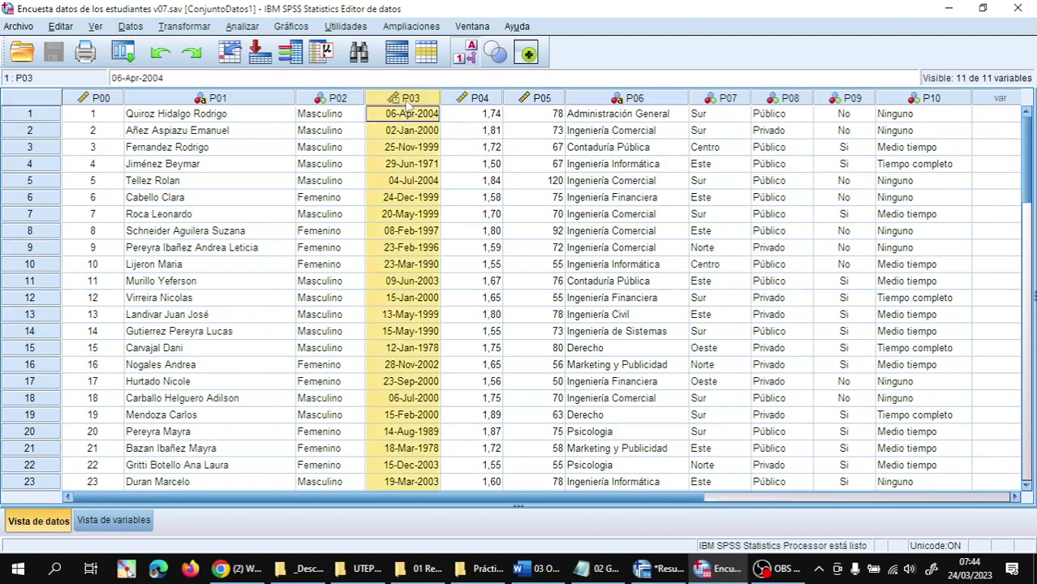
left_click(395, 148)
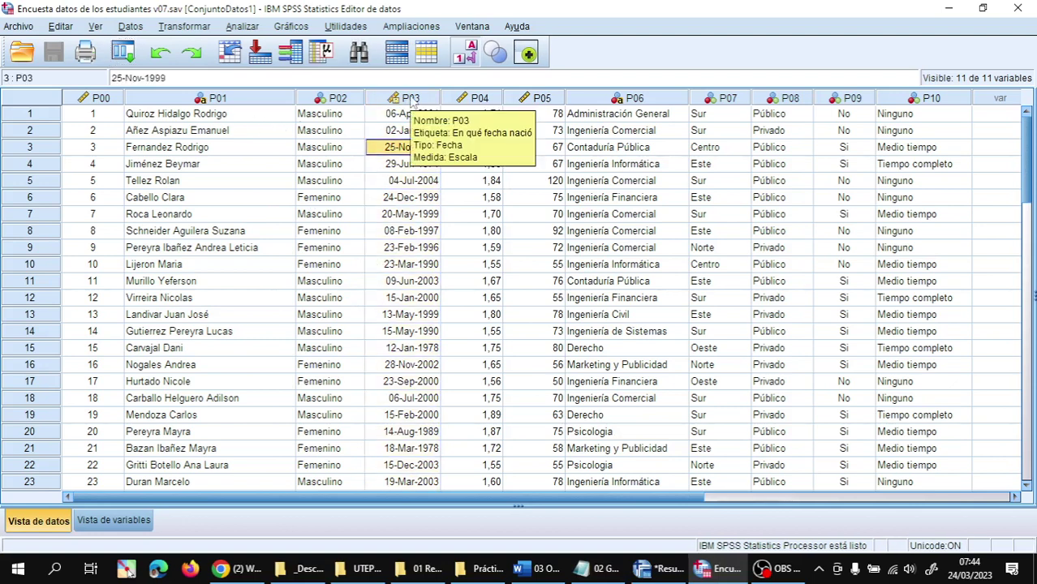
left_click(399, 198)
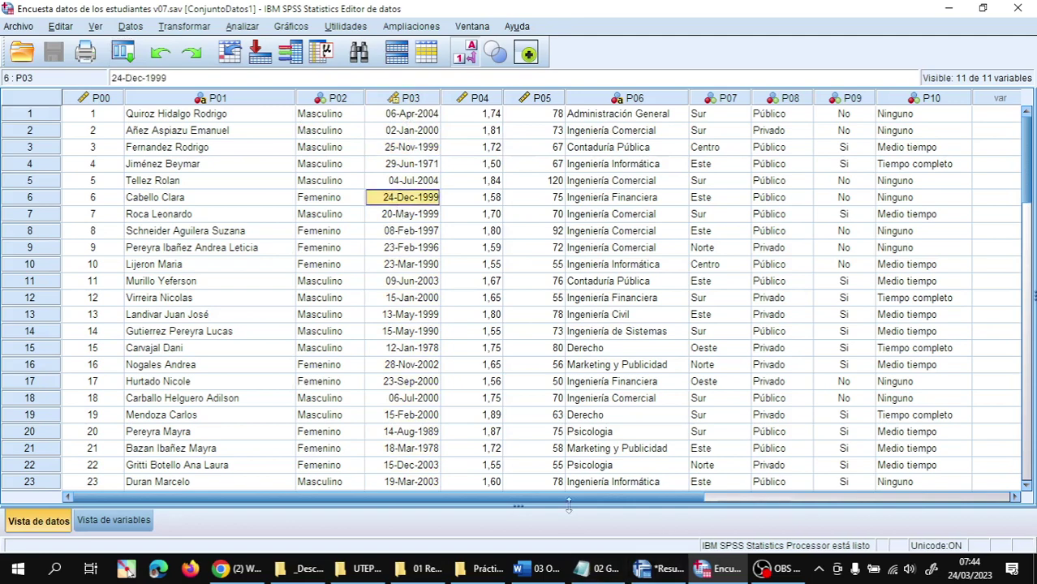
left_click_drag(567, 497, 689, 507)
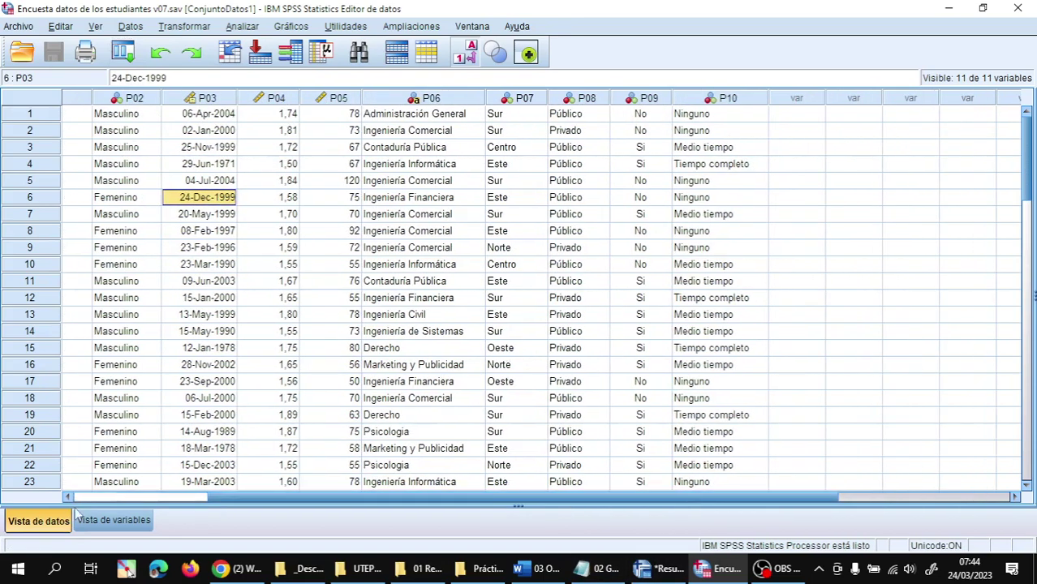
- In the variable view, widen the Etiqueta column to show the full labels and select the label of P03
left_click(113, 520)
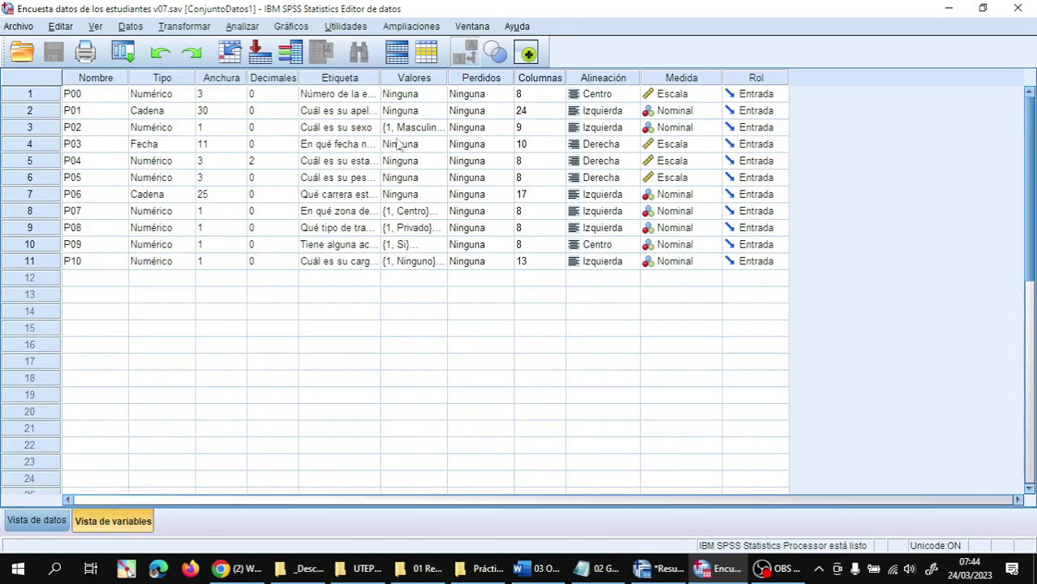
left_click(386, 80)
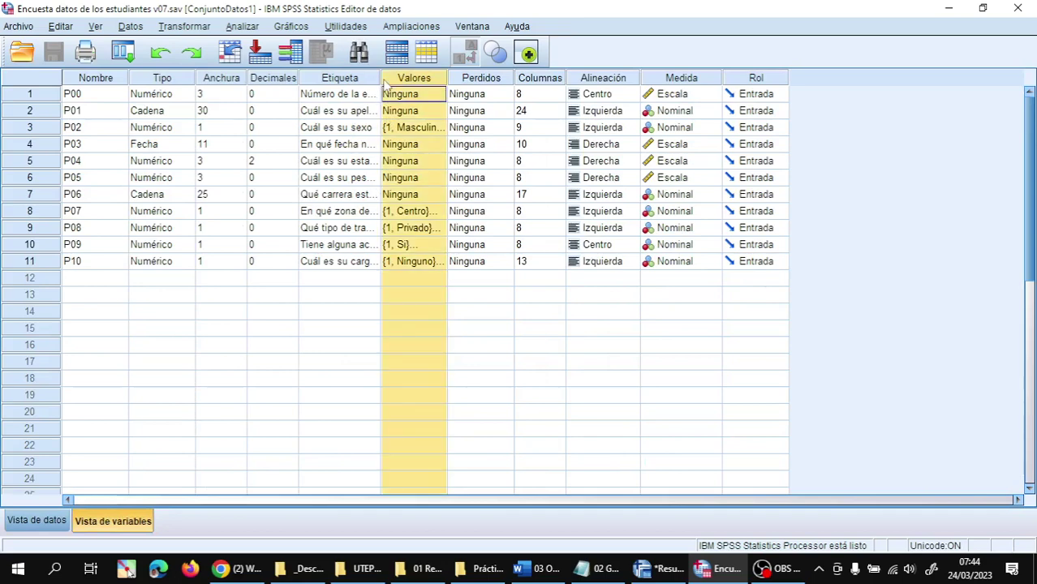
left_click(393, 128)
left_click_drag(379, 78, 566, 78)
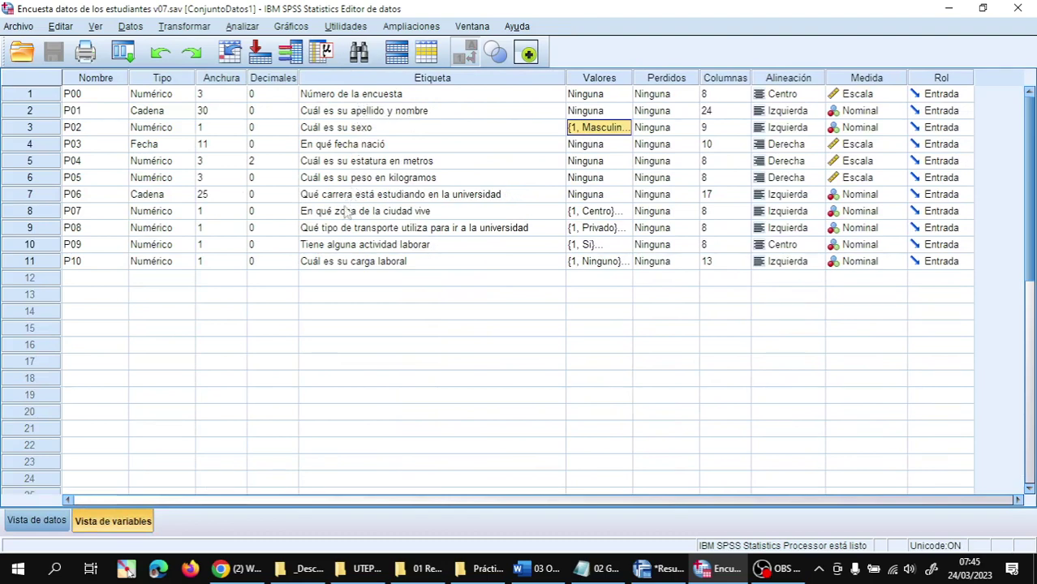
left_click(336, 148)
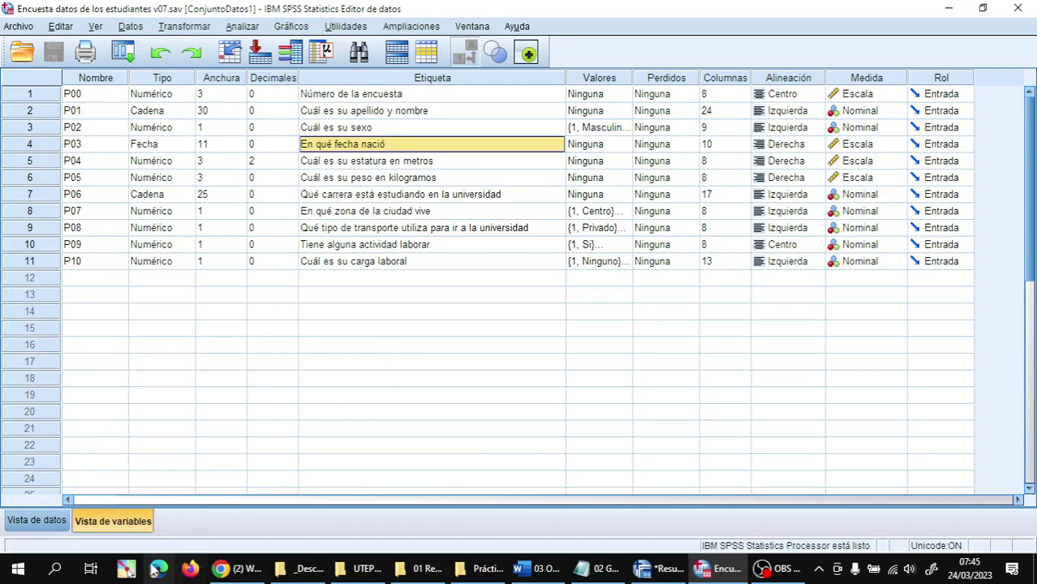
- From the data view, start the date and time wizard and choose to calculate the number of time units between two dates
left_click(49, 522)
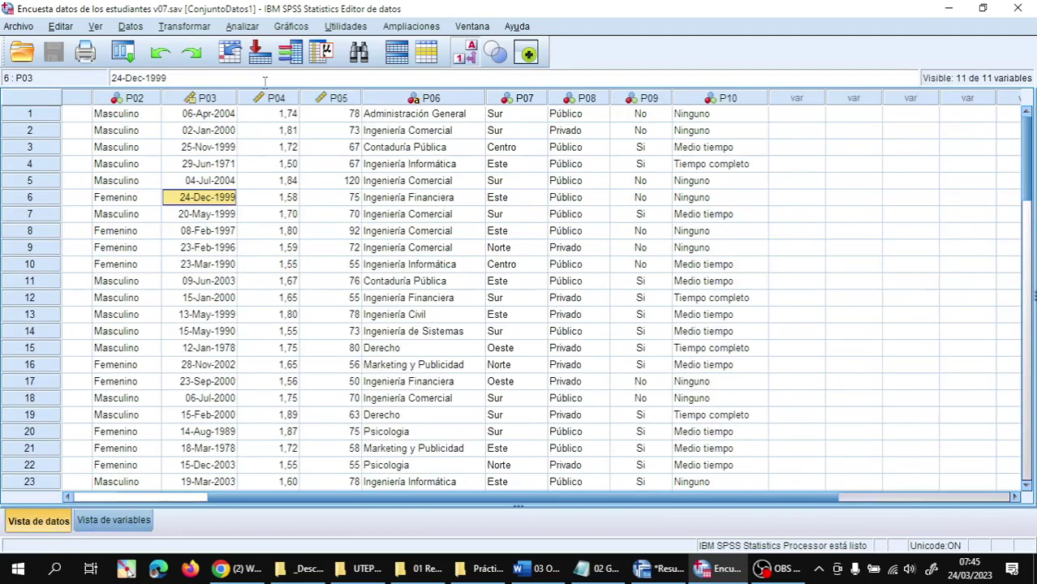
left_click(182, 28)
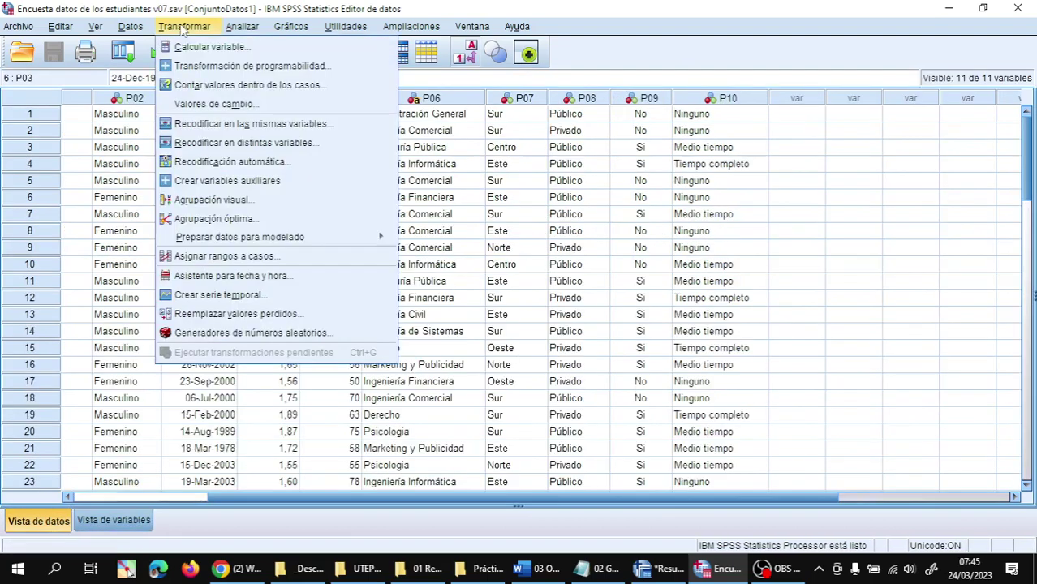
left_click(185, 277)
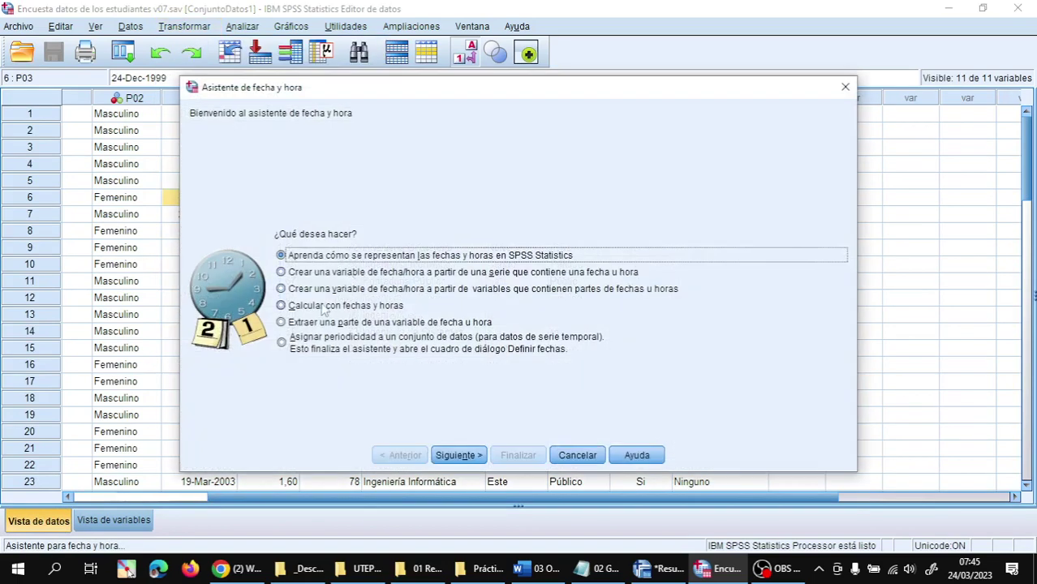
left_click(318, 310)
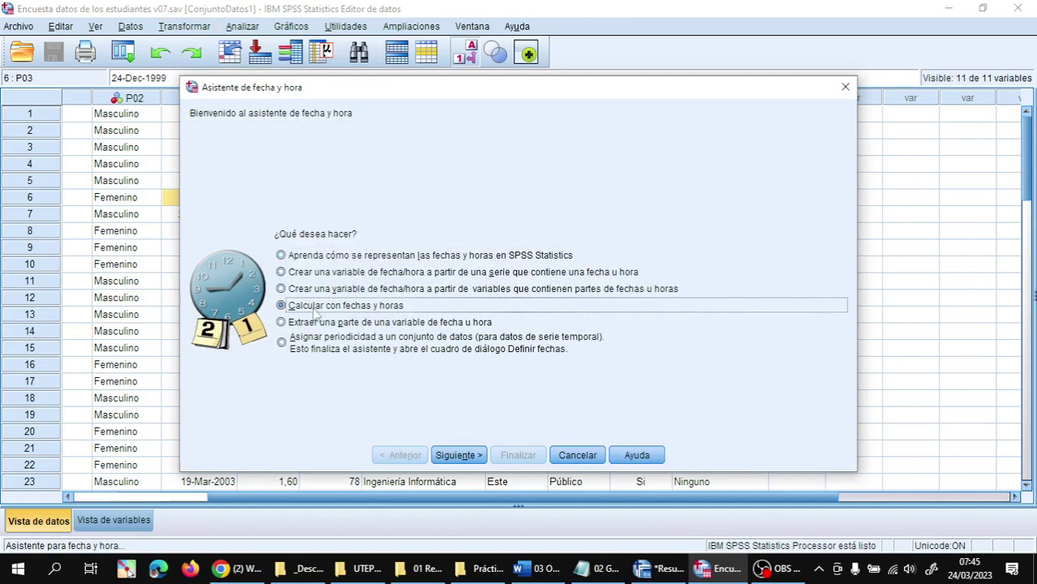
left_click(461, 456)
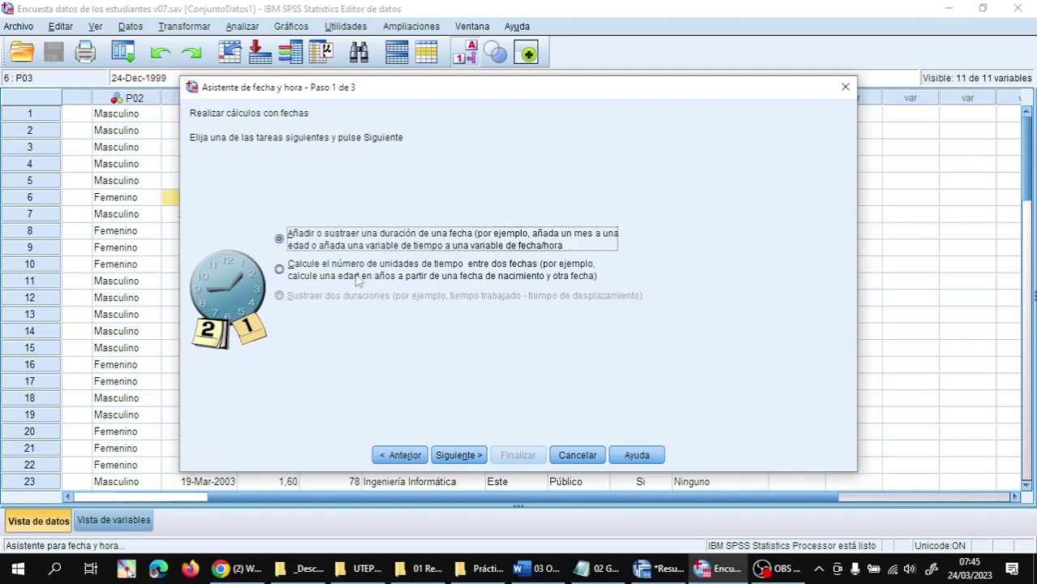
left_click(487, 274)
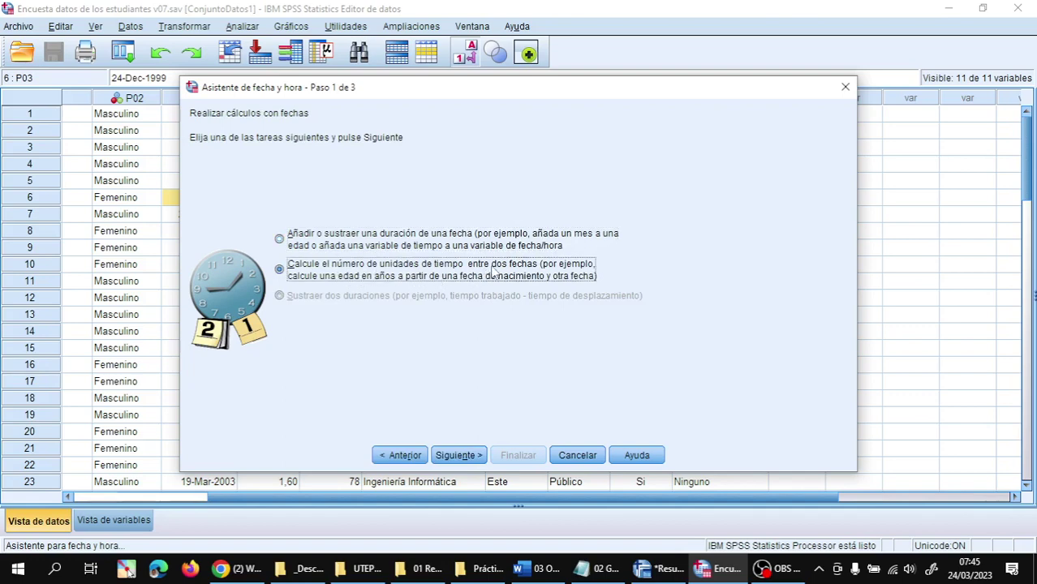
left_click(468, 459)
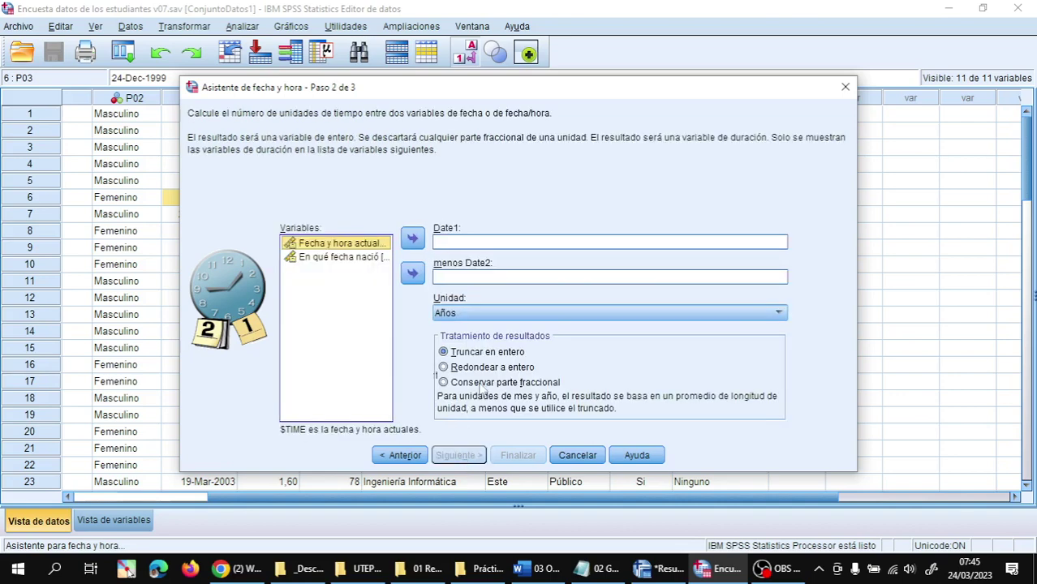
- Set Date1 to the current date and time ($TIME) and Date2 to birth date P03, with the result in years truncated to an integer
left_click(349, 258)
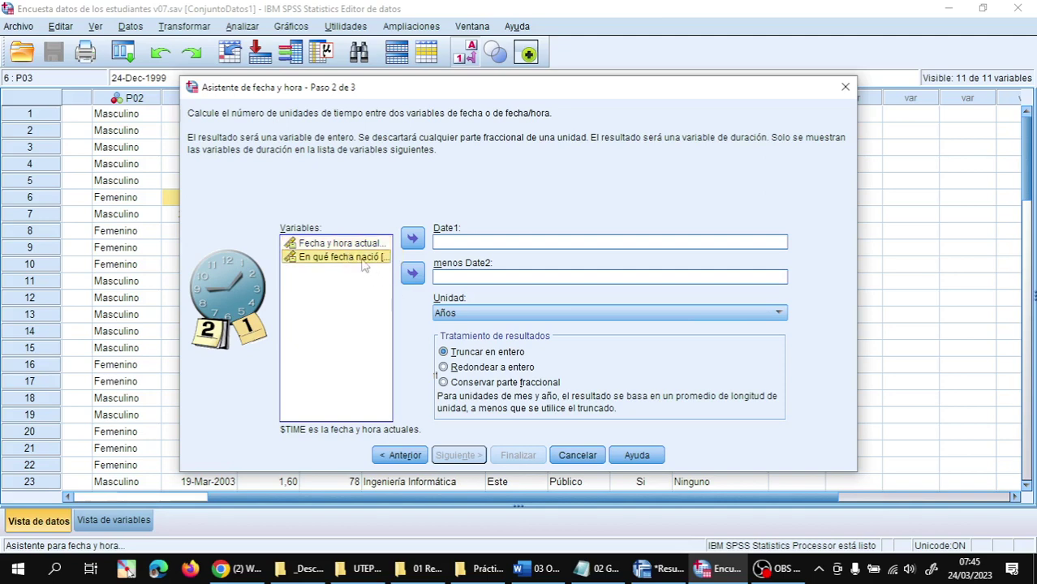
left_click(353, 246)
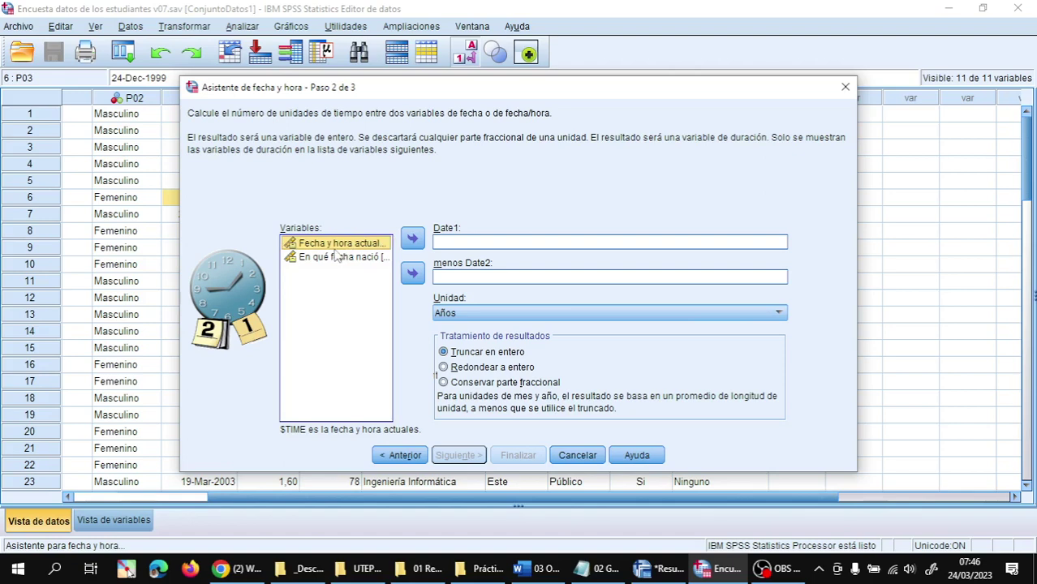
left_click(335, 257)
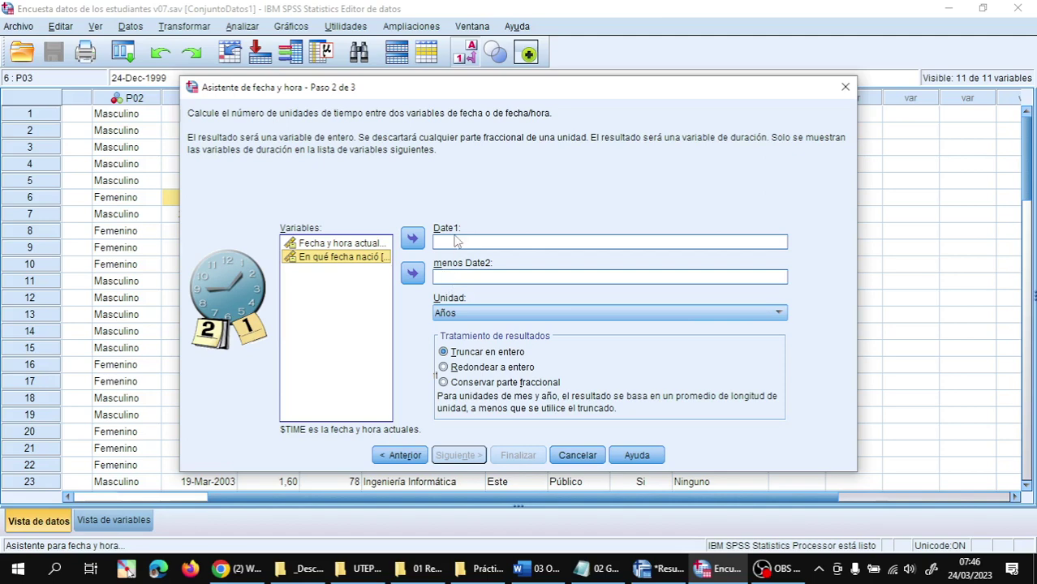
left_click(359, 243)
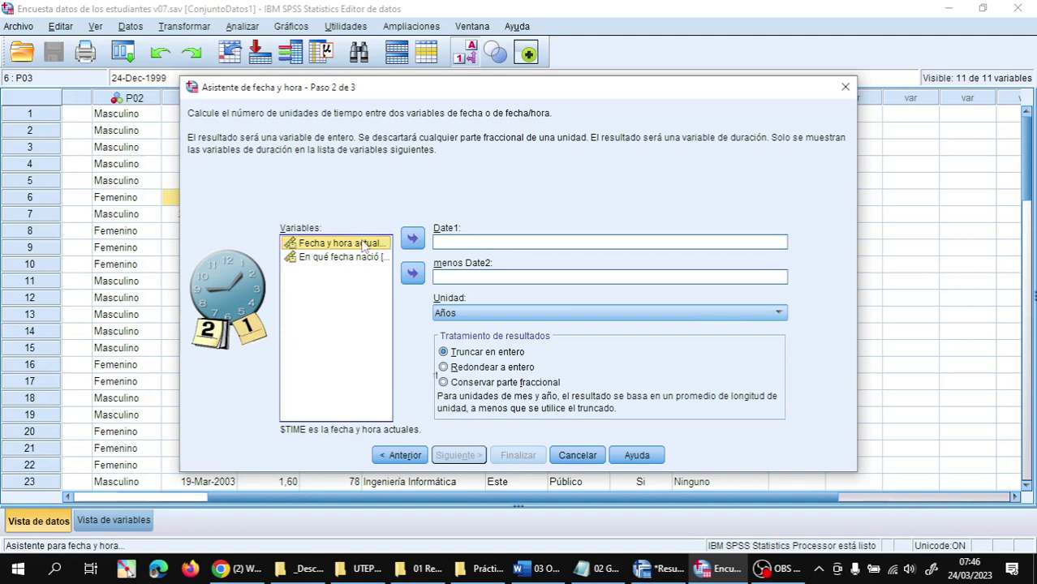
left_click_drag(363, 246, 485, 245)
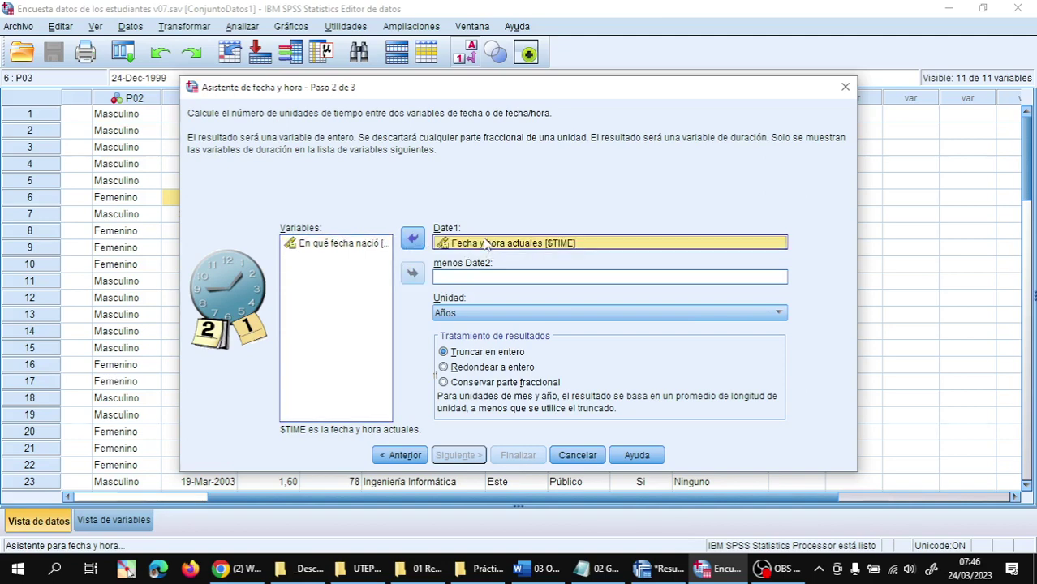
left_click(365, 247)
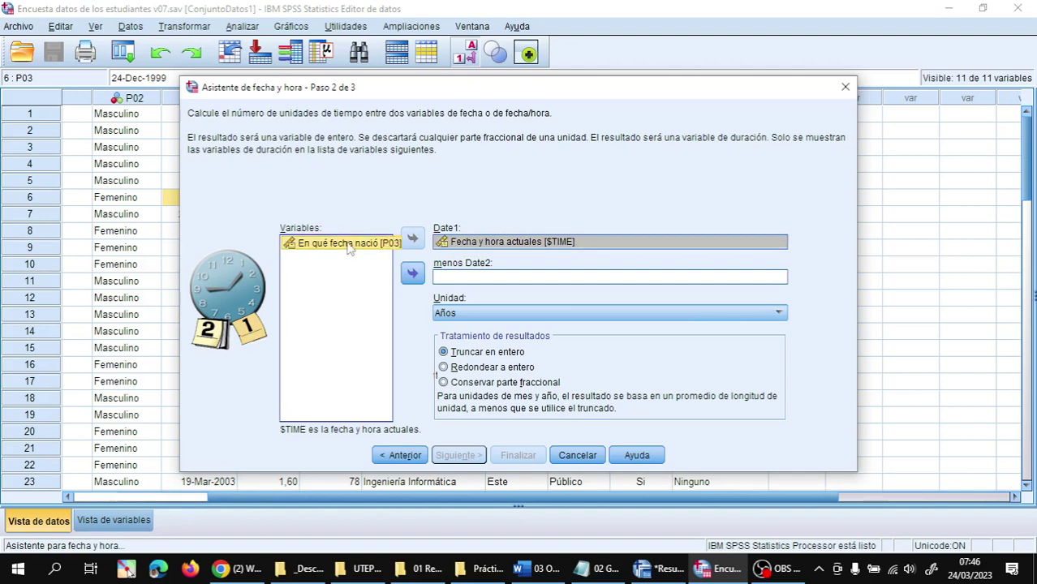
left_click_drag(349, 248, 479, 283)
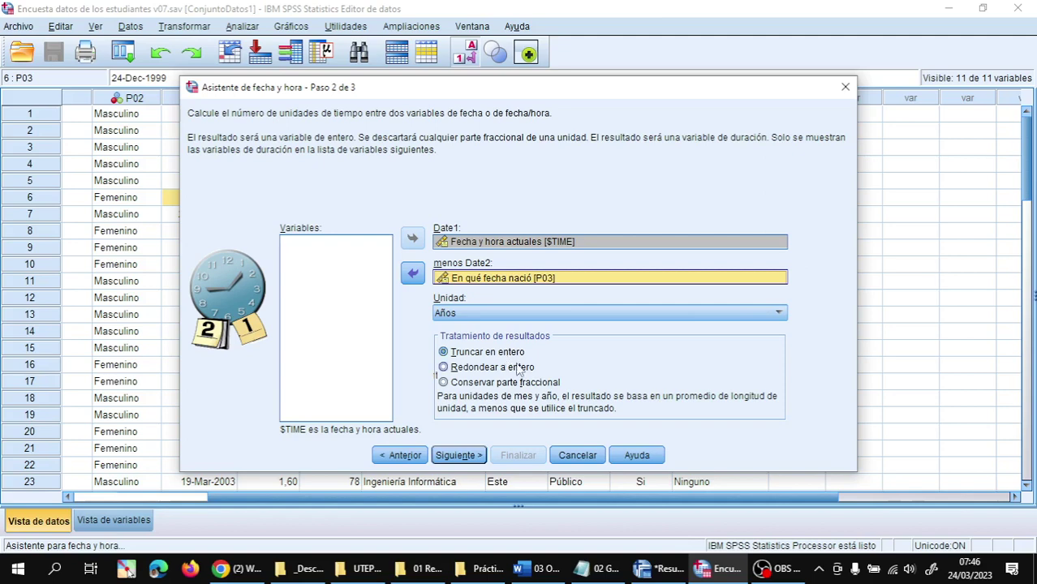
left_click(460, 458)
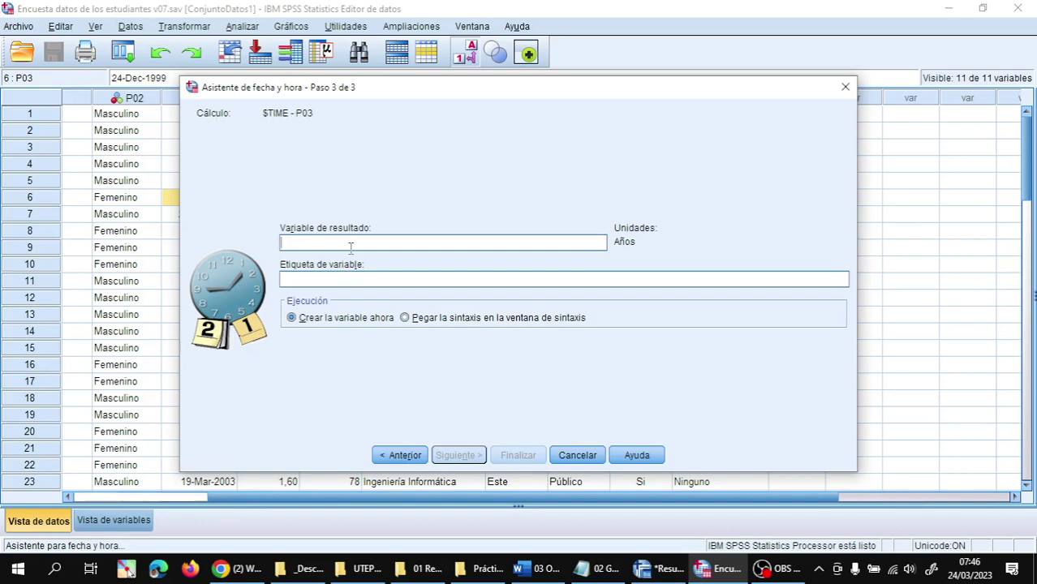
- Name the result variable P03_01, label it Edad, and create it
type("P")
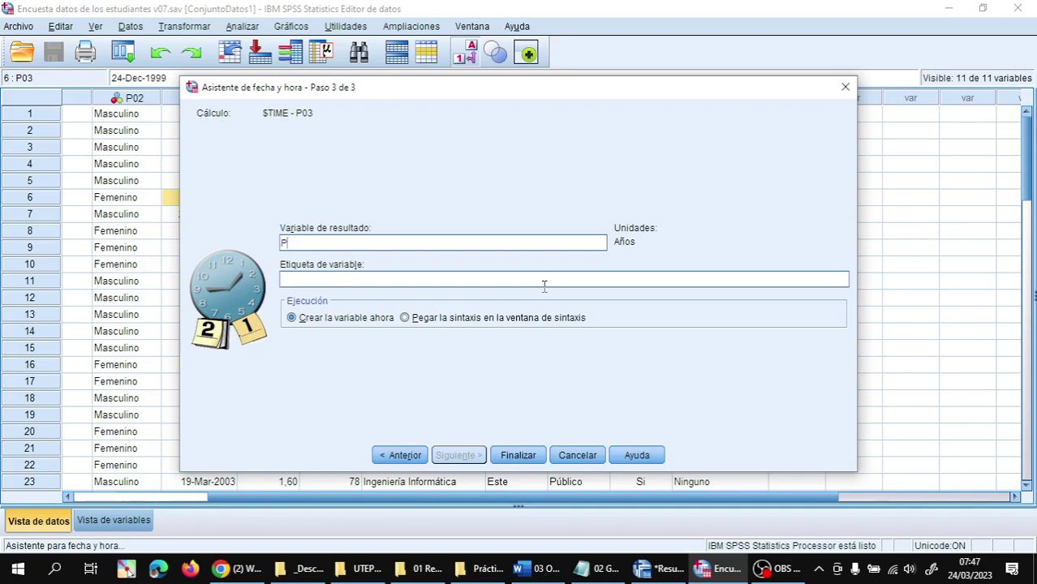
type("03_01")
left_click(544, 280)
type("Edad")
left_click(511, 460)
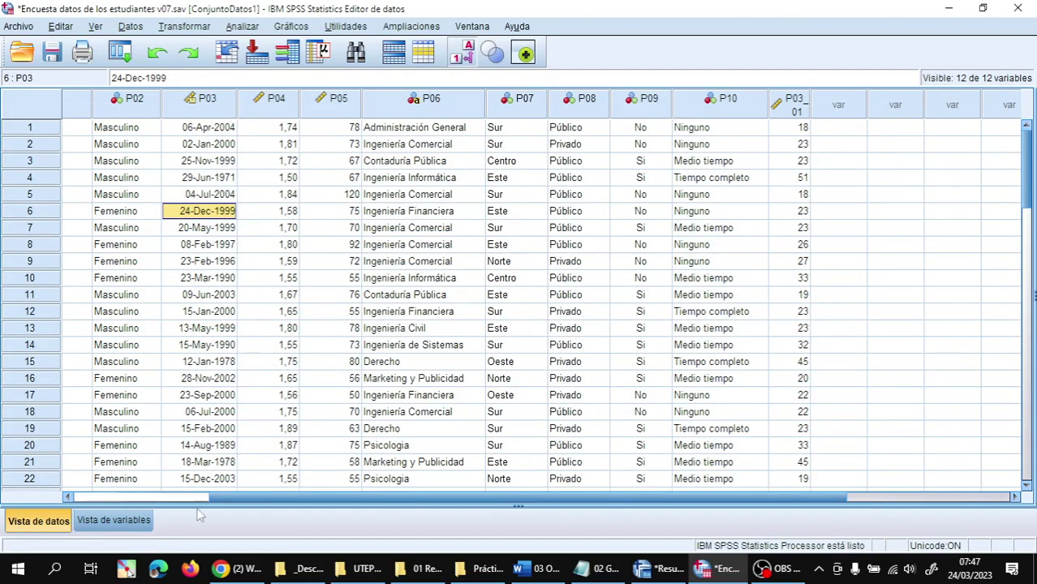
- Slightly widen the Valores column in the variable view
left_click(114, 521)
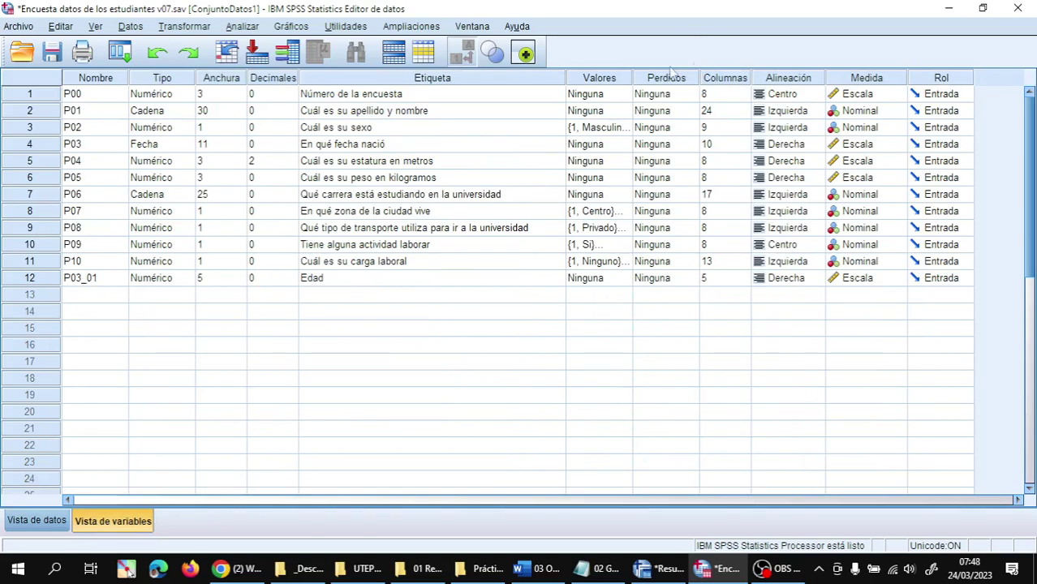
left_click_drag(631, 76, 647, 79)
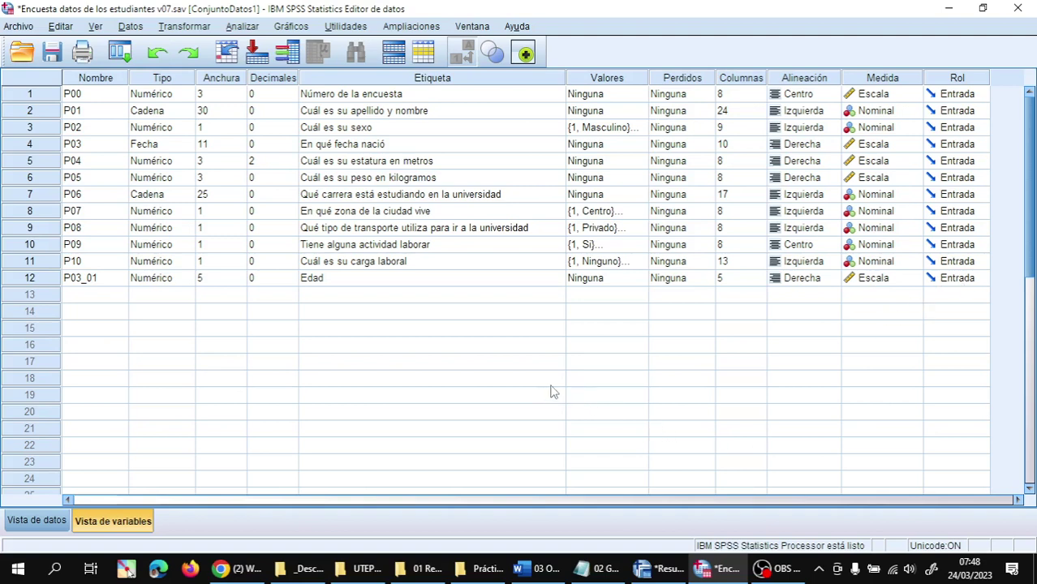
- Move the variable P03_01 directly below P03 in the variable list
left_click(34, 522)
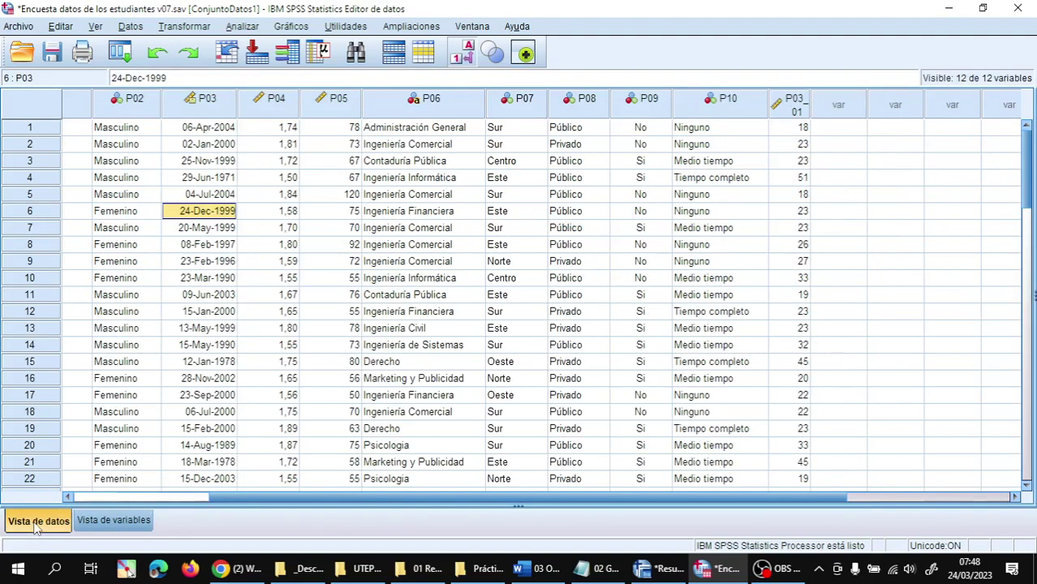
left_click(112, 521)
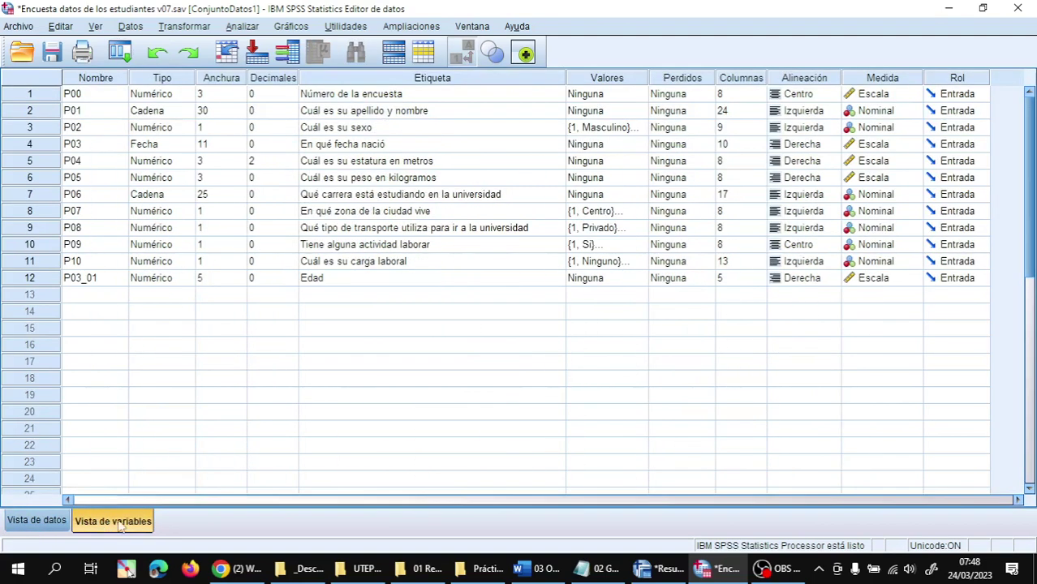
left_click(36, 279)
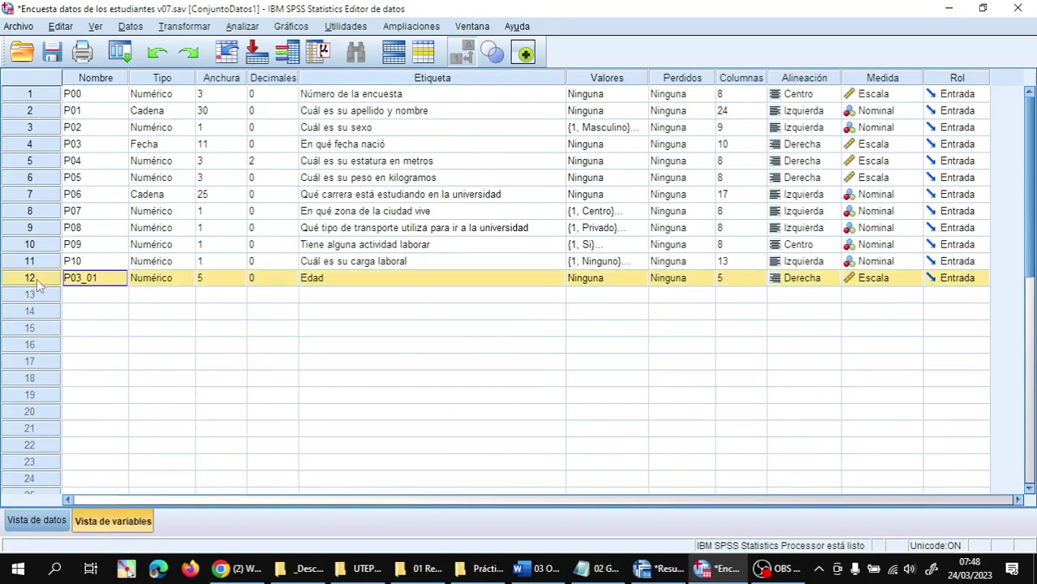
left_click_drag(35, 278, 40, 162)
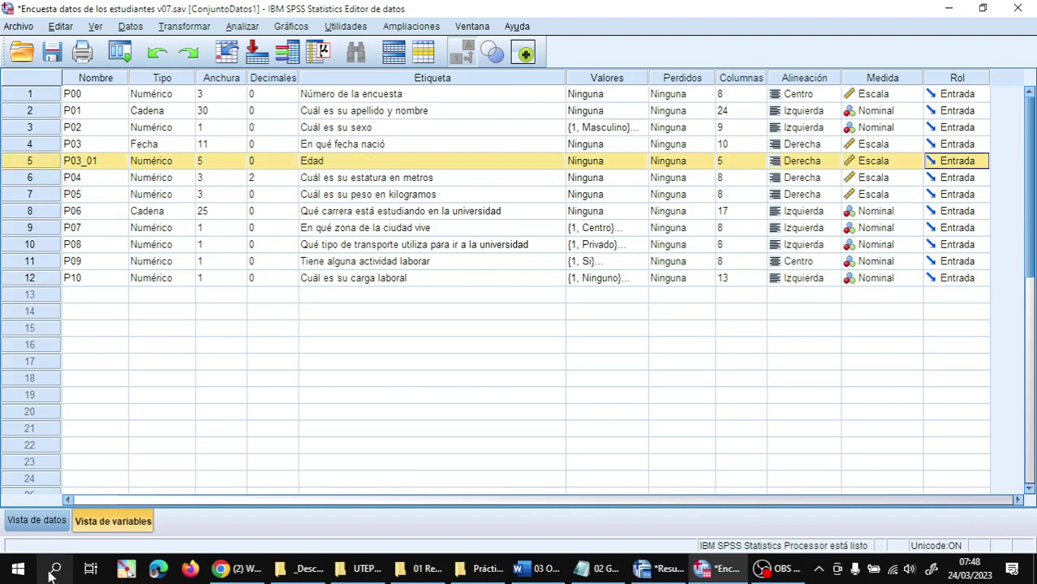
- In the data view, widen the P03_01 column to fit its full name and select its first value
left_click(37, 520)
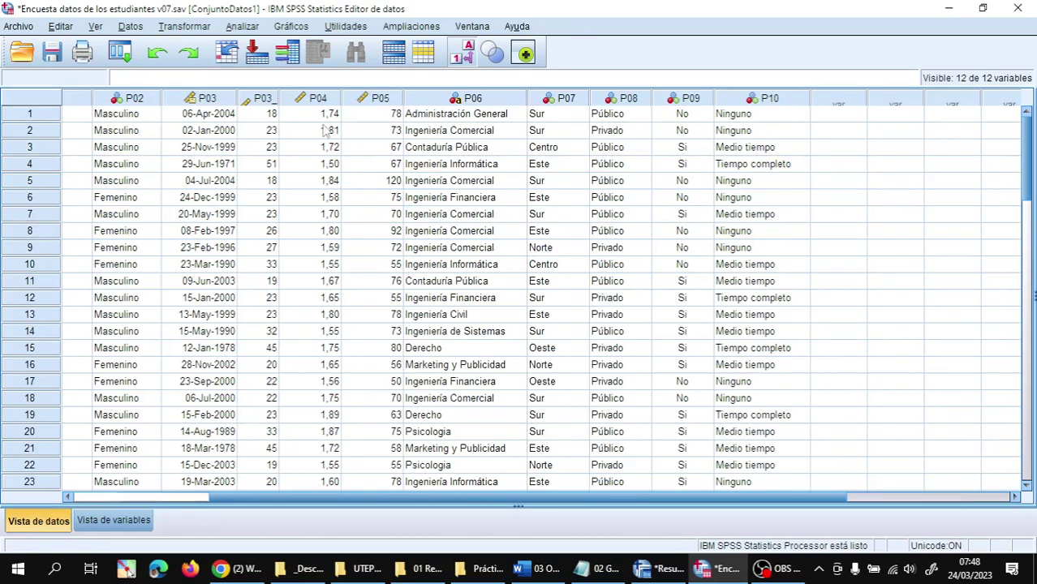
left_click_drag(278, 98, 313, 99)
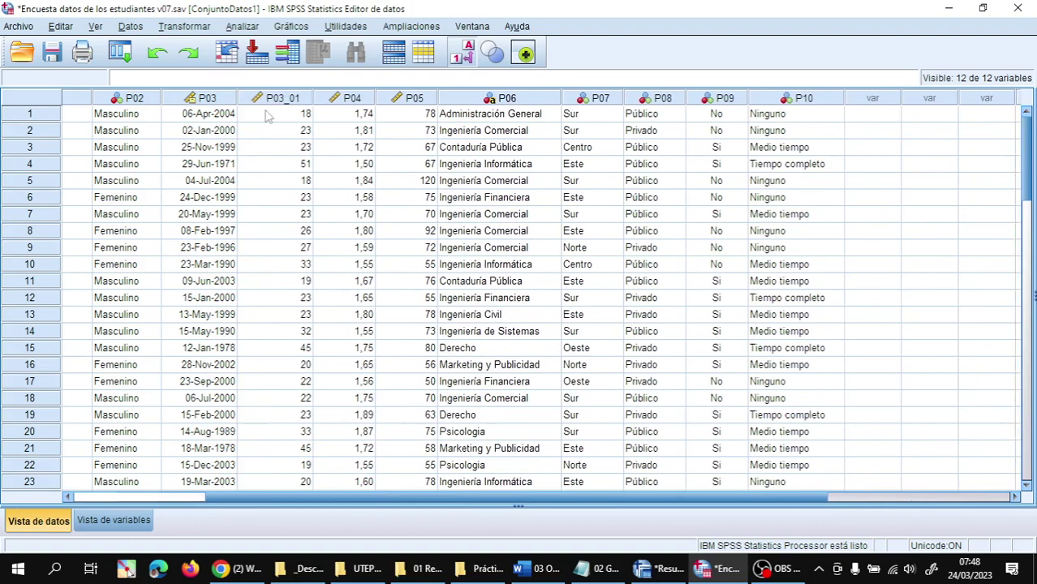
left_click(285, 118)
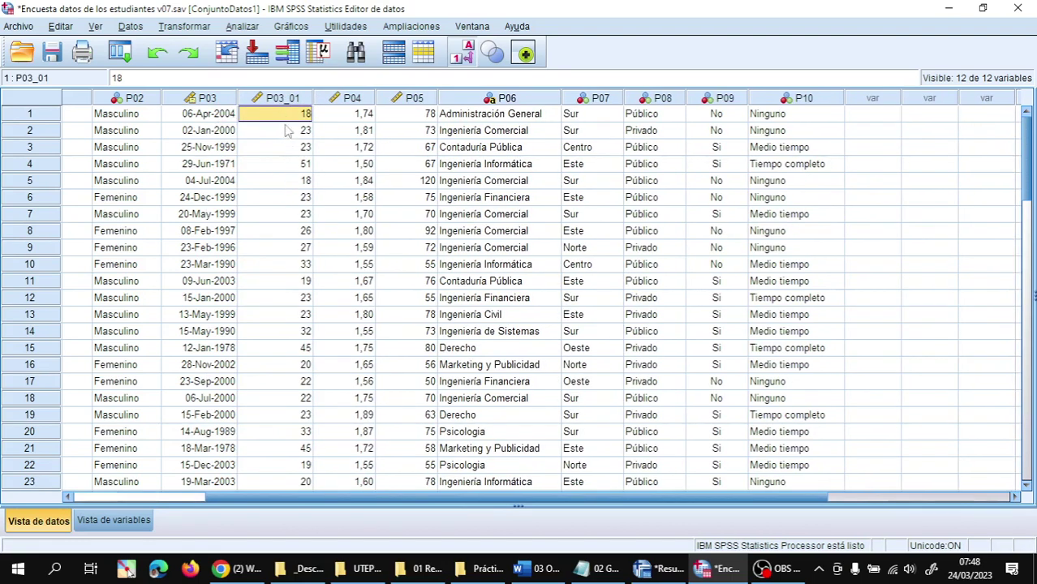
- Sort the cases by P03_01 in ascending order
left_click(286, 98)
right_click(286, 99)
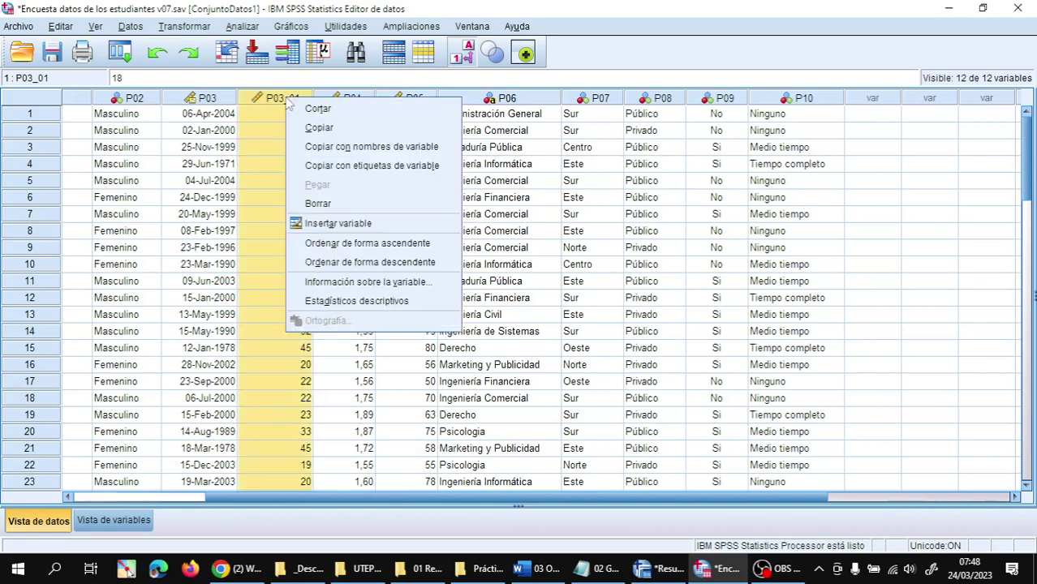
left_click(336, 243)
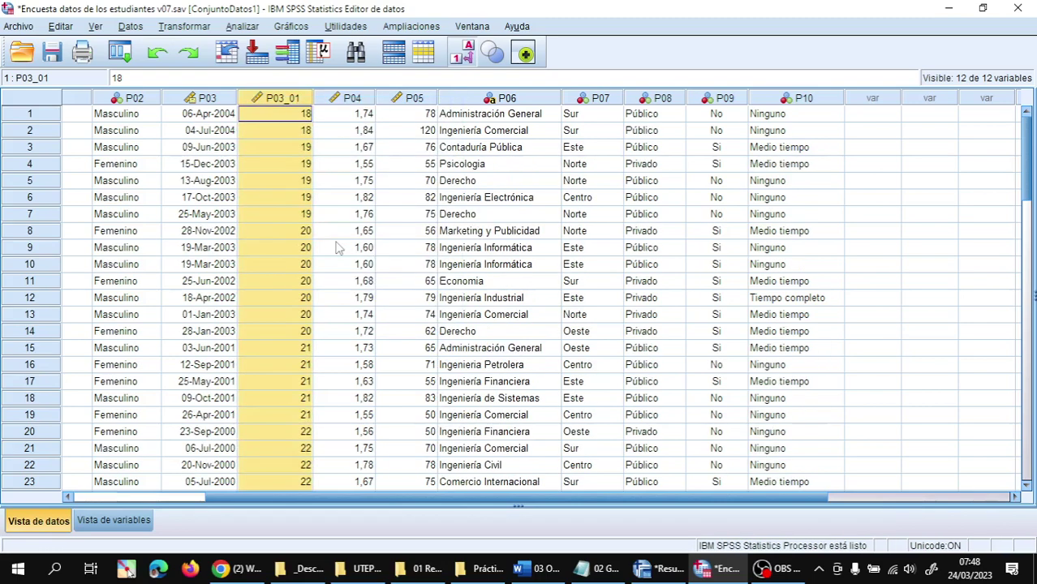
- Sort the cases by P03_01 in descending order and review the highest ages in the column
right_click(289, 98)
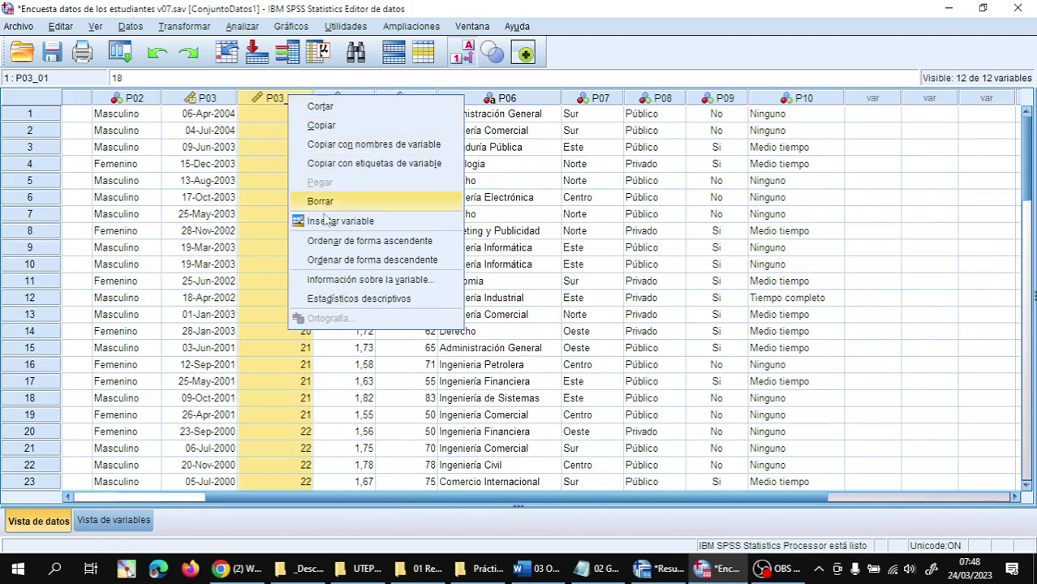
left_click(325, 260)
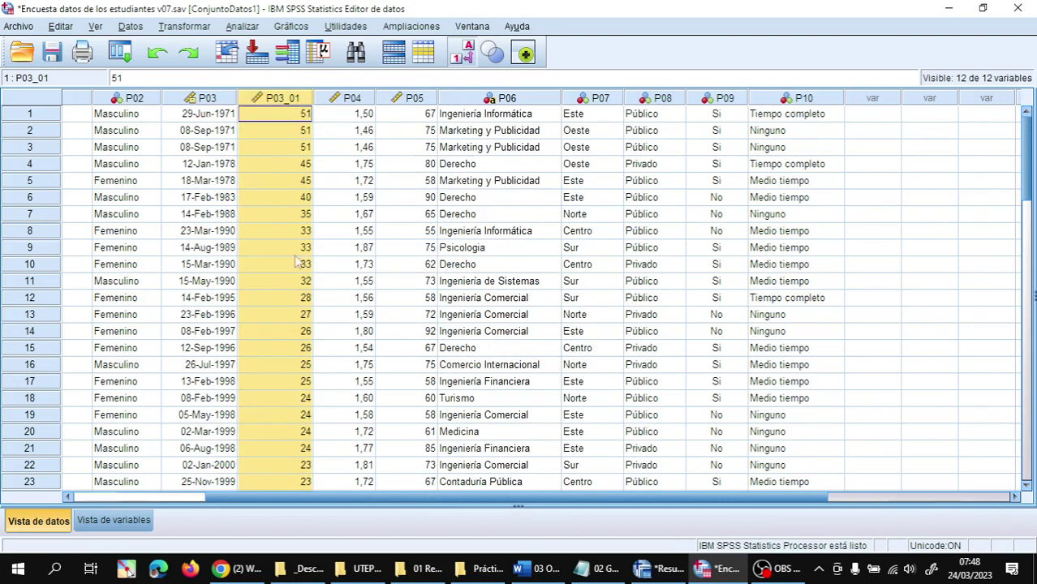
left_click(281, 248)
left_click(291, 121)
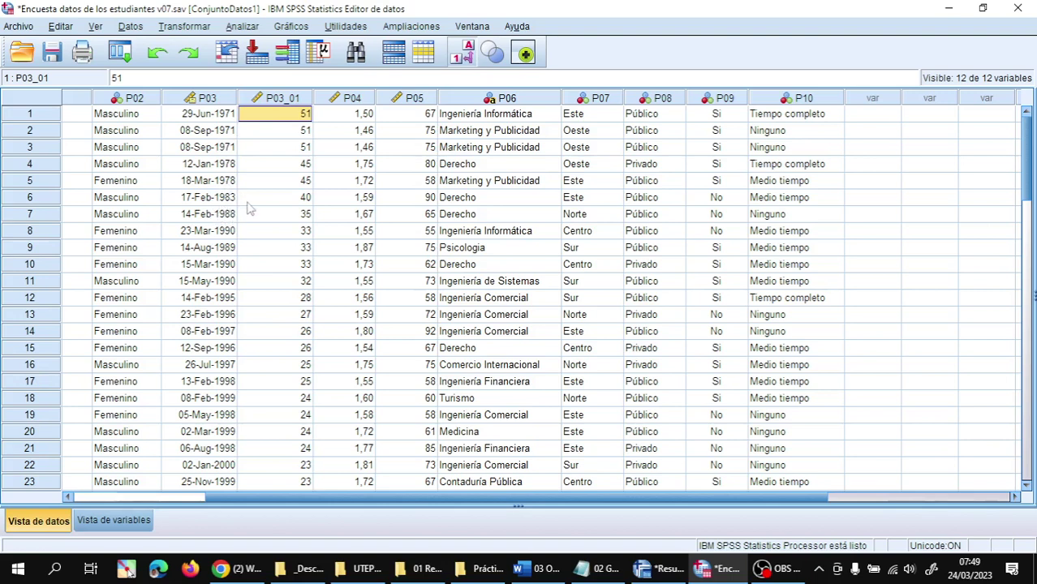
left_click(289, 163)
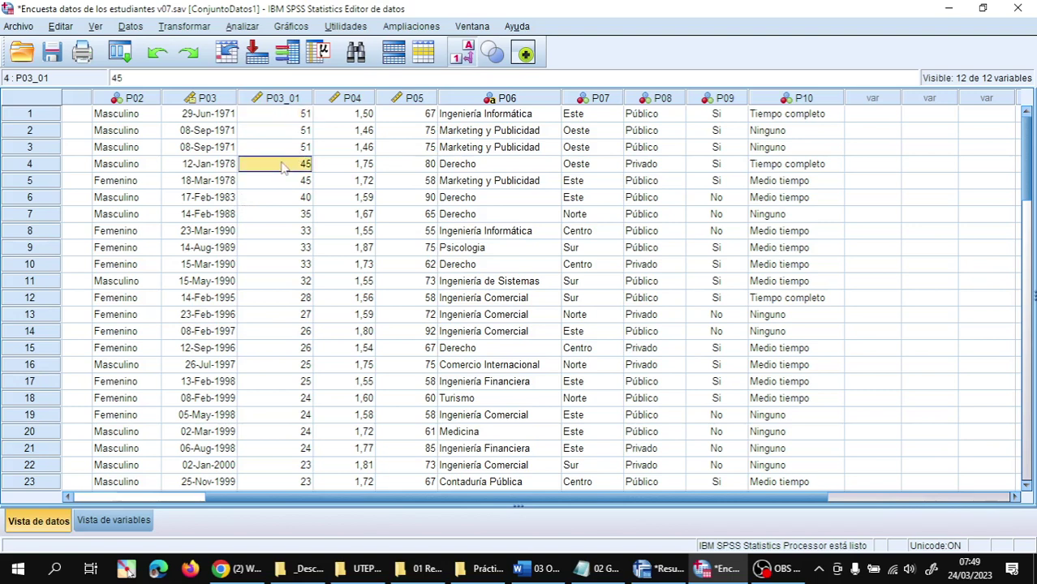
left_click(285, 115)
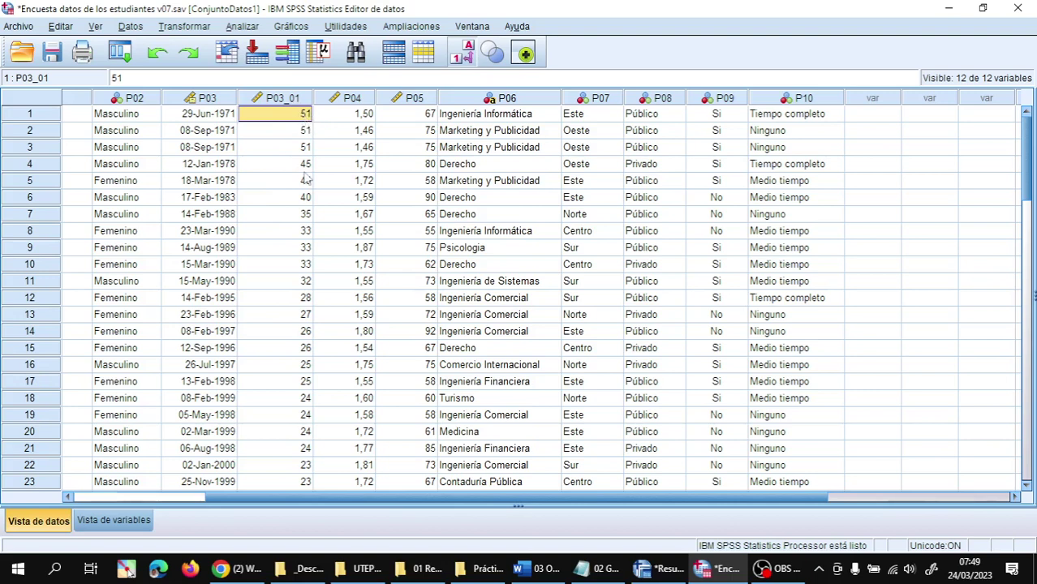
- In the variable view, set the width of P03_01 to 3 and its alignment to Centro
left_click(129, 520)
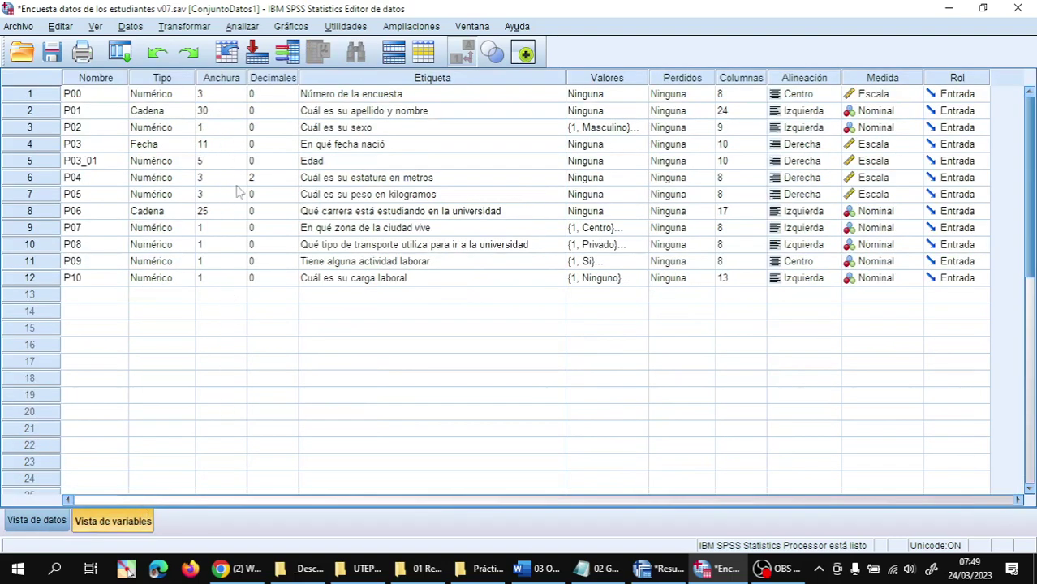
left_click(217, 162)
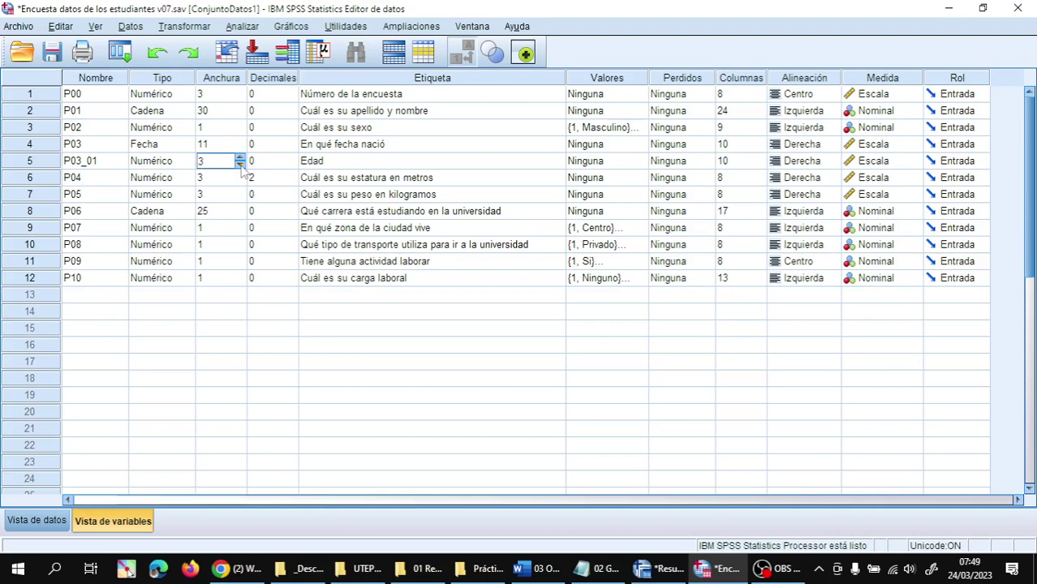
left_click(316, 165)
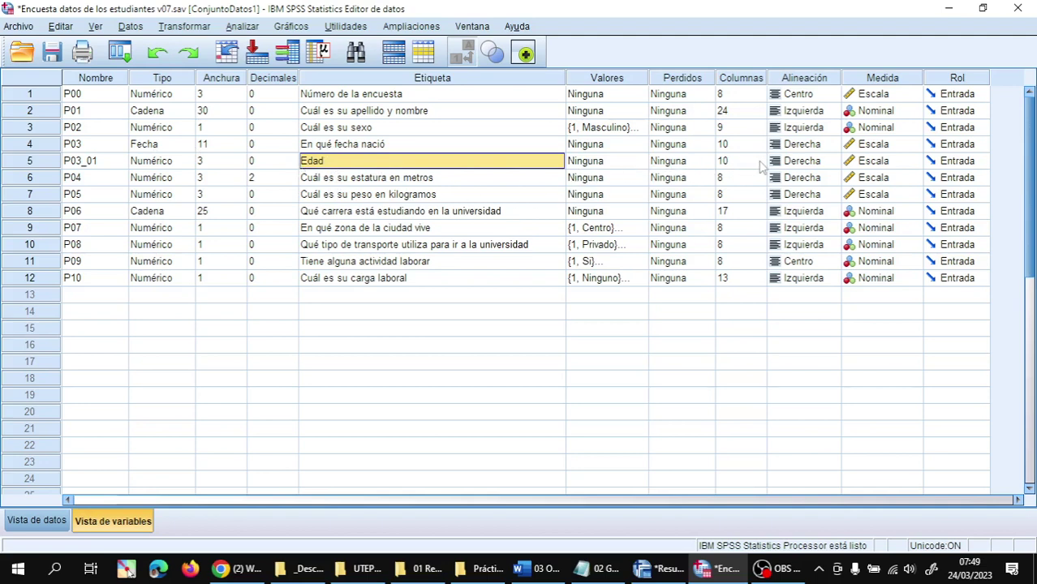
left_click(821, 163)
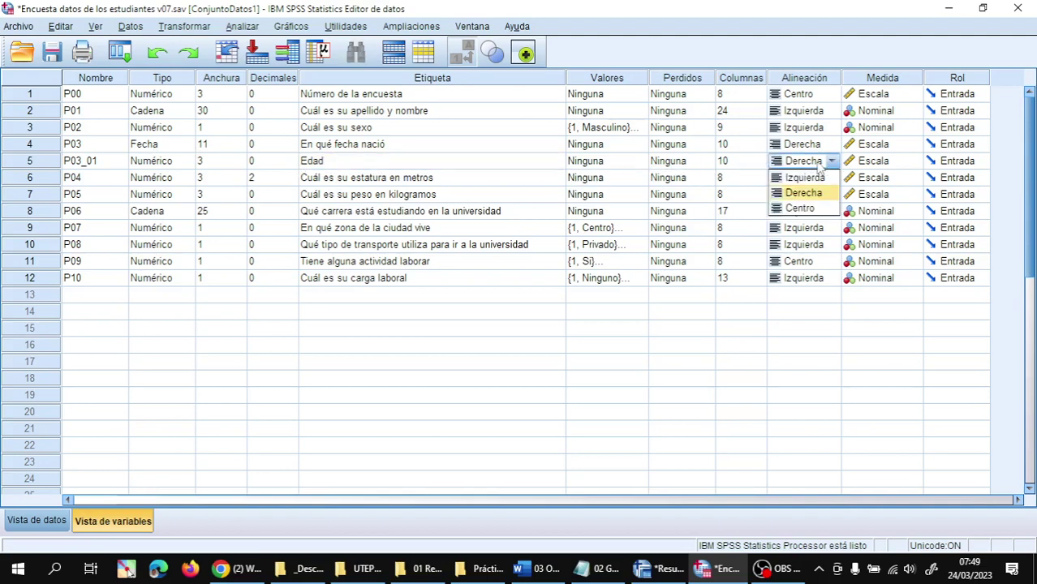
left_click(801, 210)
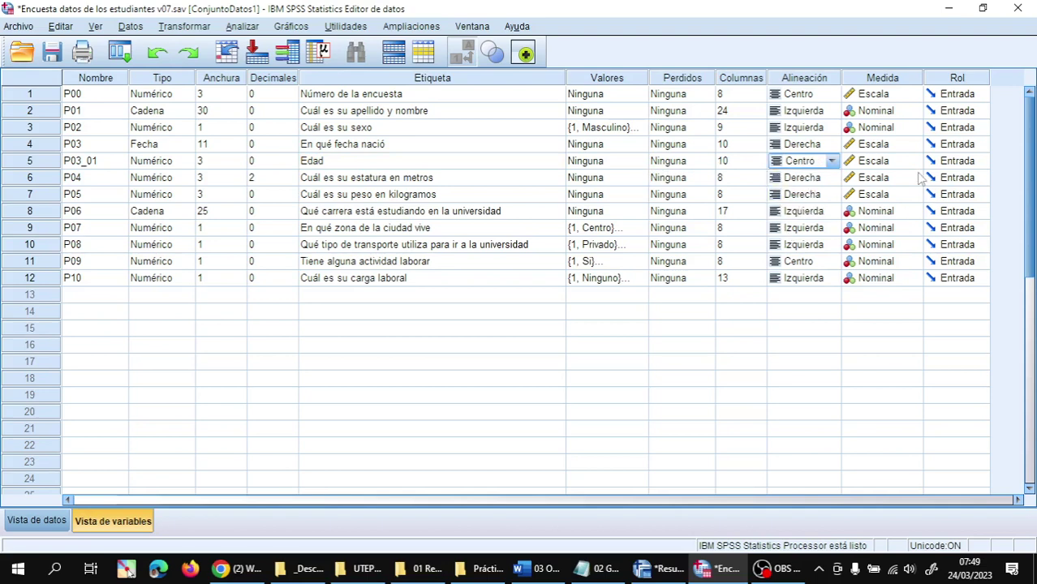
- Set the role of P03_01 to Objetivo and widen the Rol column to fit the full option name
left_click(977, 167)
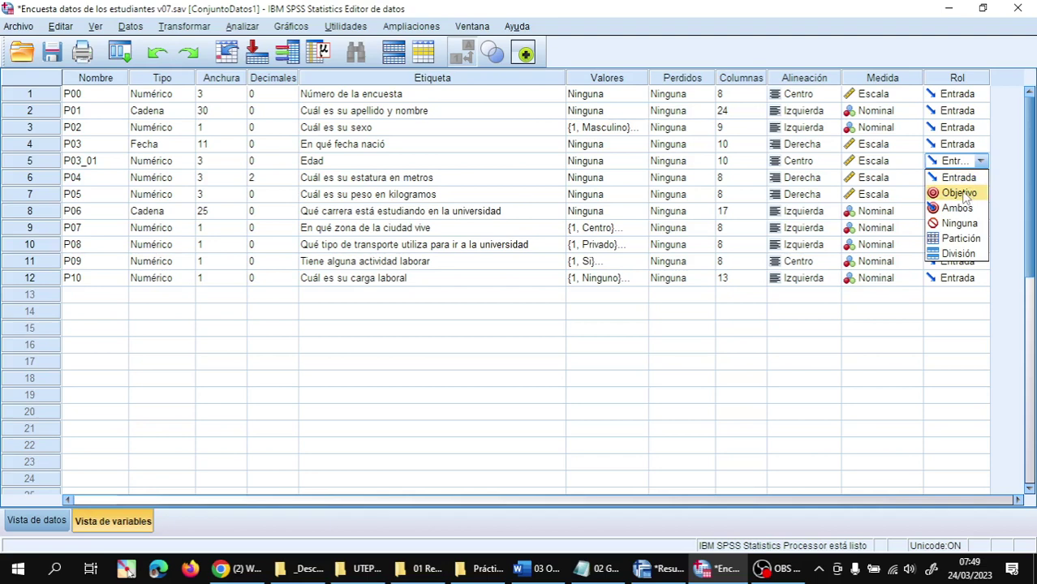
left_click(966, 195)
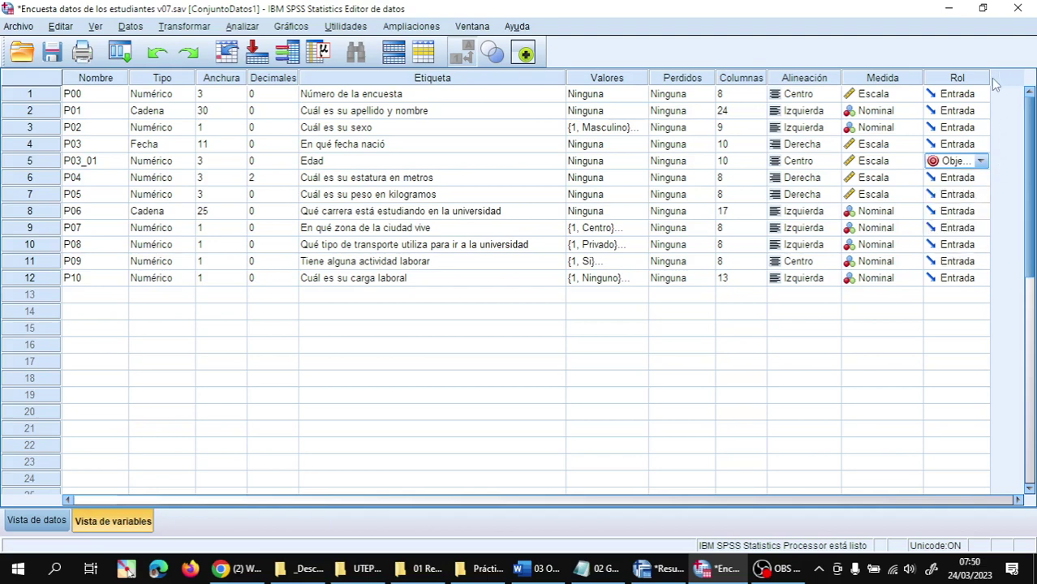
left_click_drag(990, 78, 1003, 78)
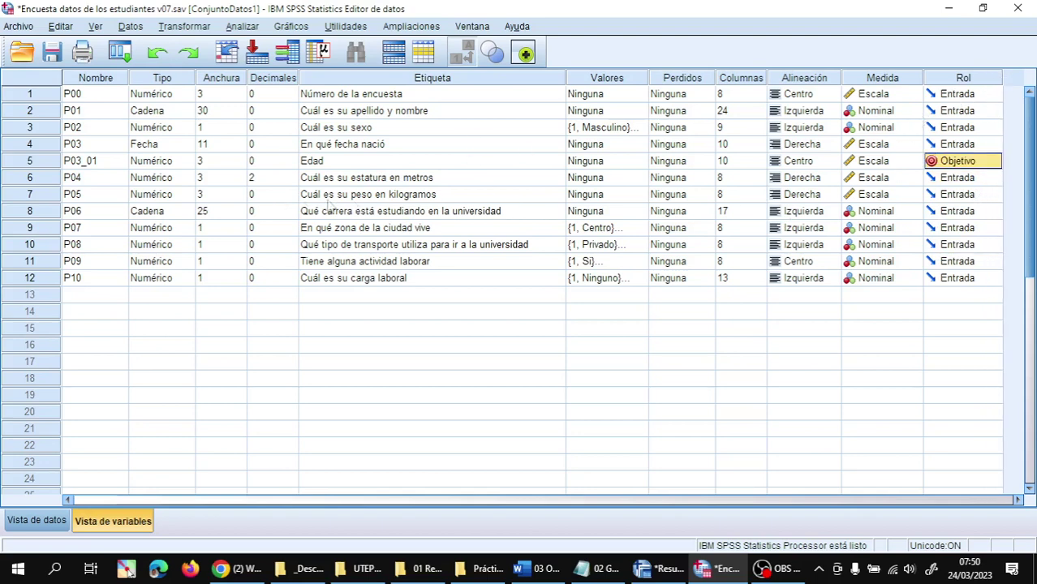
- Review the labels of P04 and P03_01, and examine the P03_01 values in the data view
left_click(397, 183)
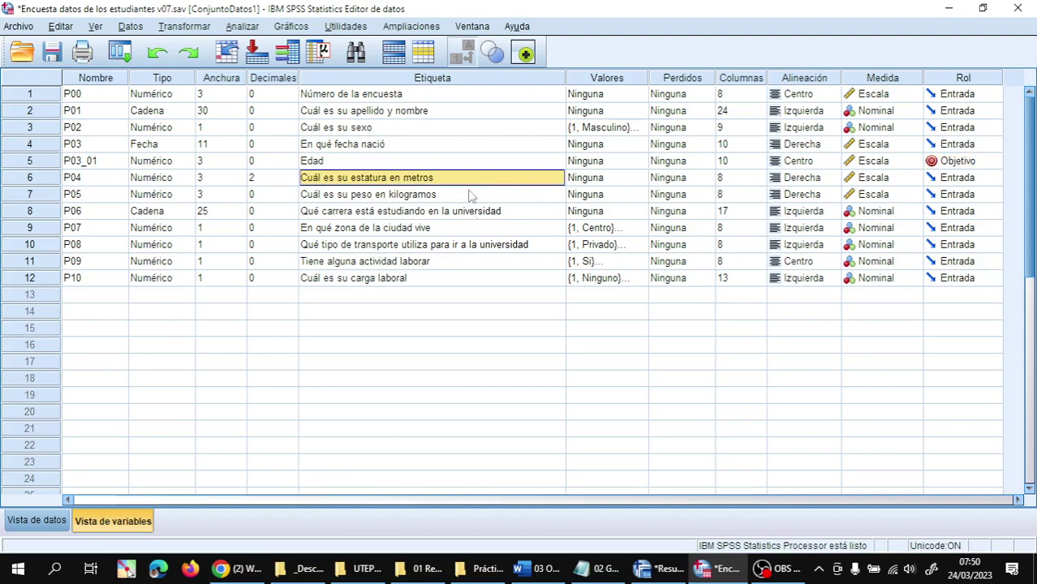
left_click(335, 164)
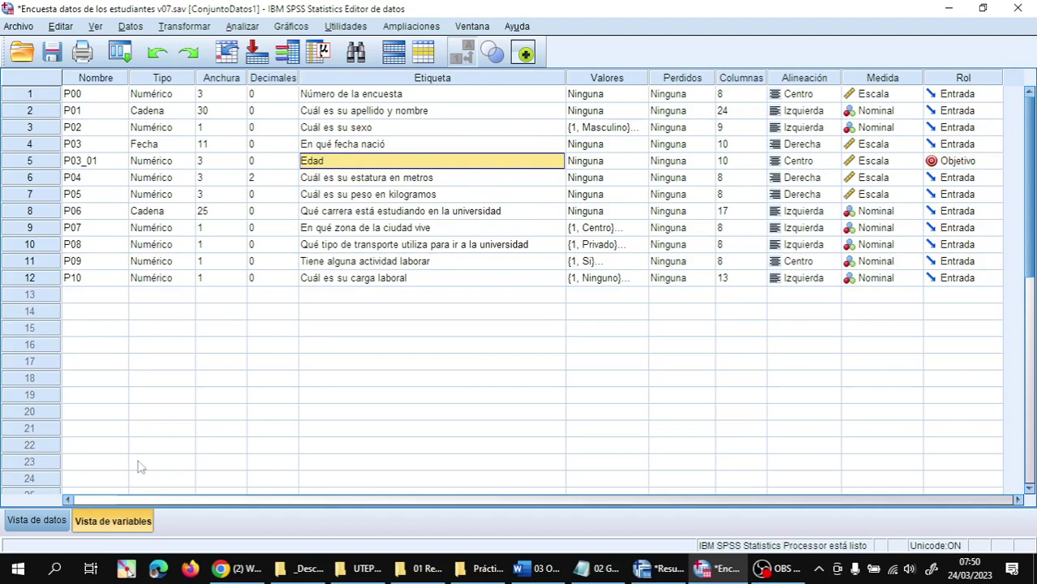
left_click(35, 520)
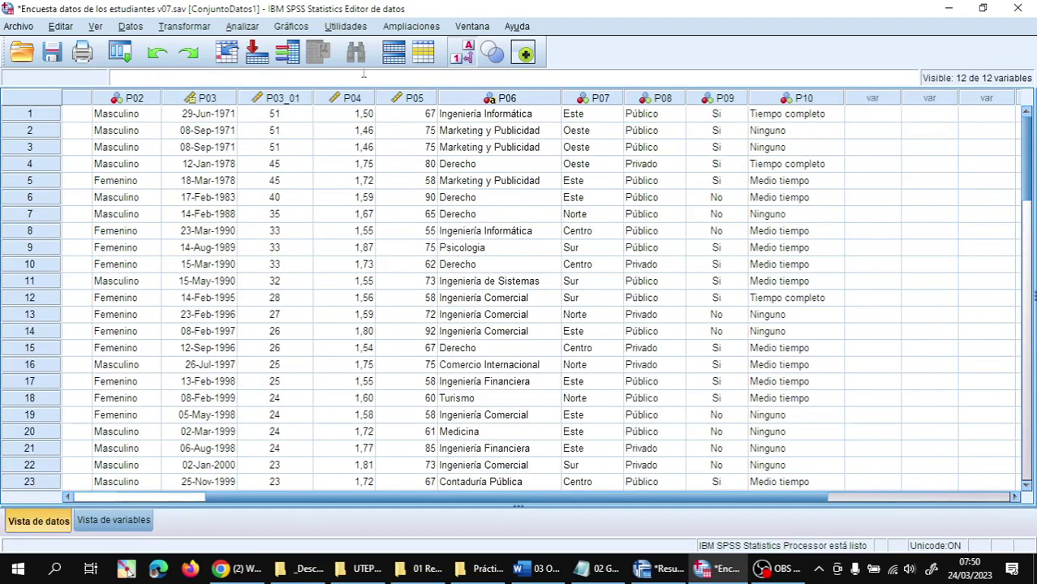
left_click(288, 198)
left_click(286, 298)
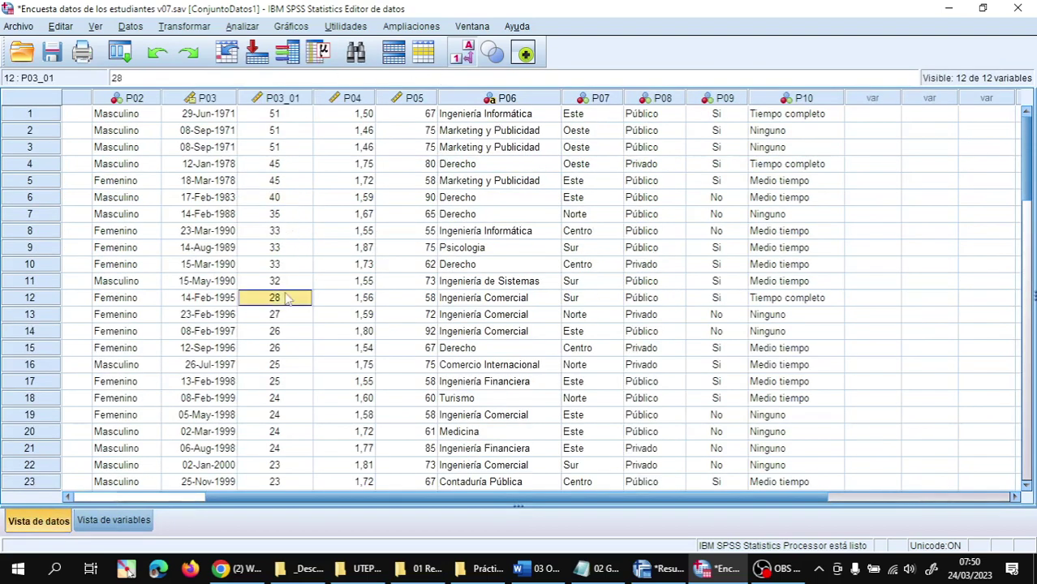
scroll(291, 280, "down", 3)
scroll(294, 255, "up", 3)
- Start a Tablas cruzadas analysis and assign Edad [P03_01] as the row variable
mouse_move(733, 102)
left_click(183, 27)
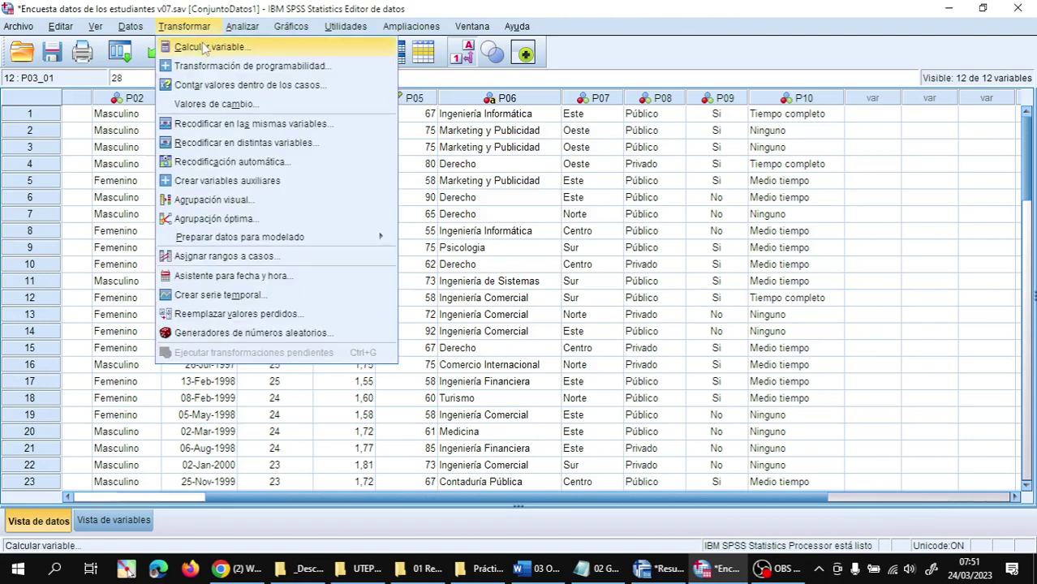
mouse_move(241, 27)
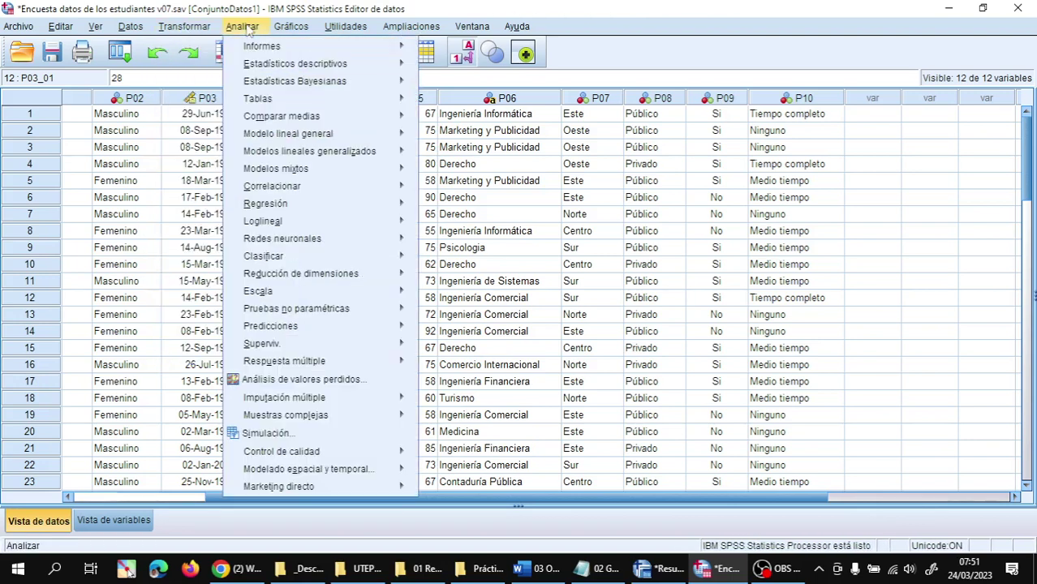
mouse_move(265, 68)
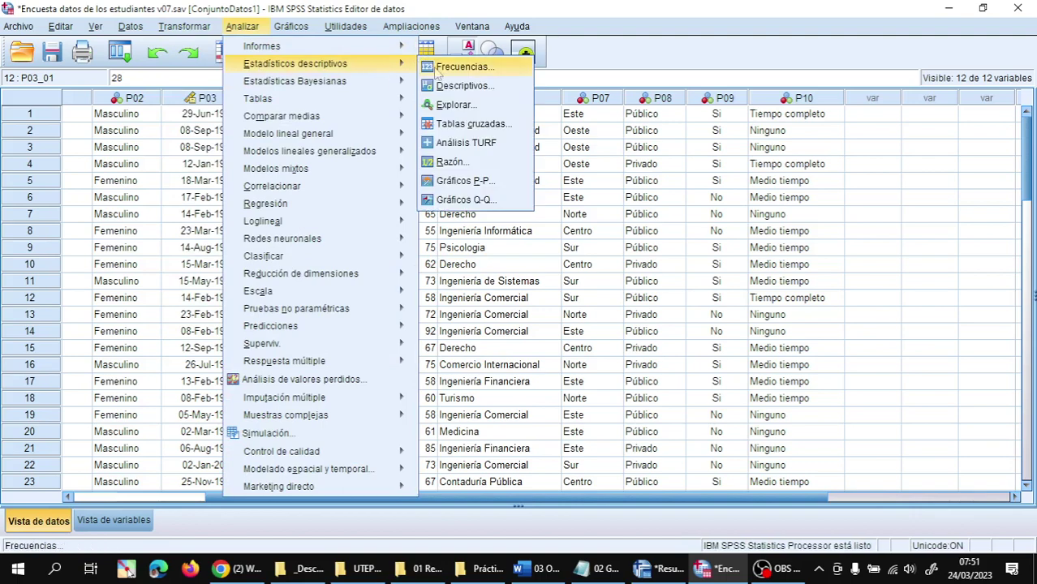
left_click(481, 129)
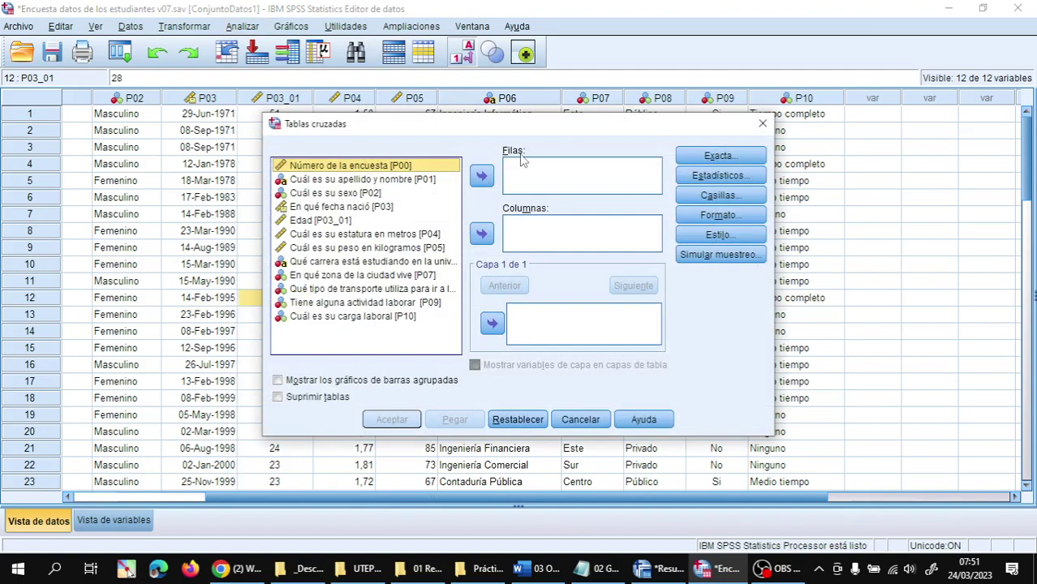
left_click_drag(527, 132, 674, 146)
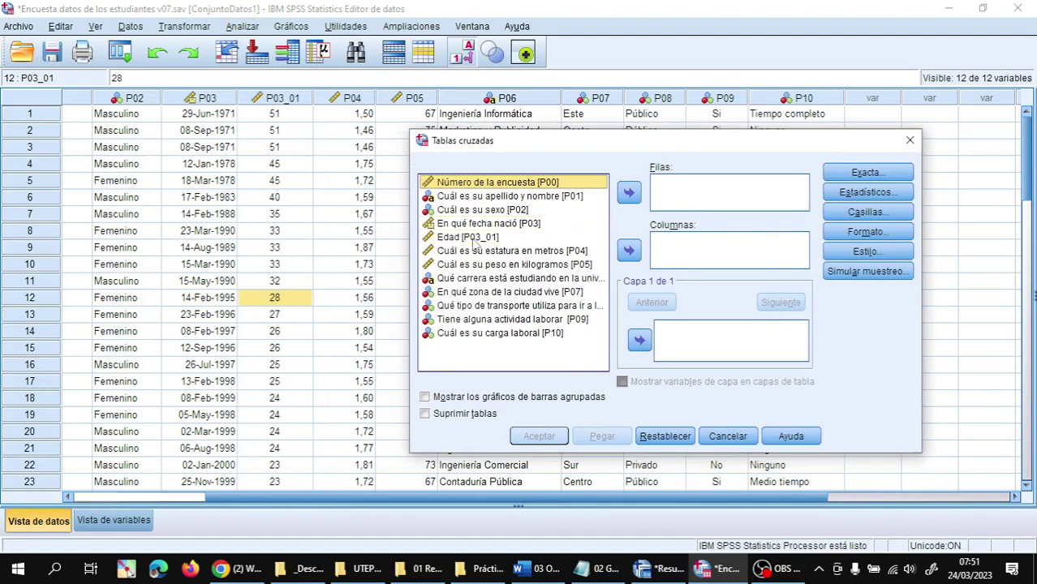
left_click_drag(473, 238, 716, 192)
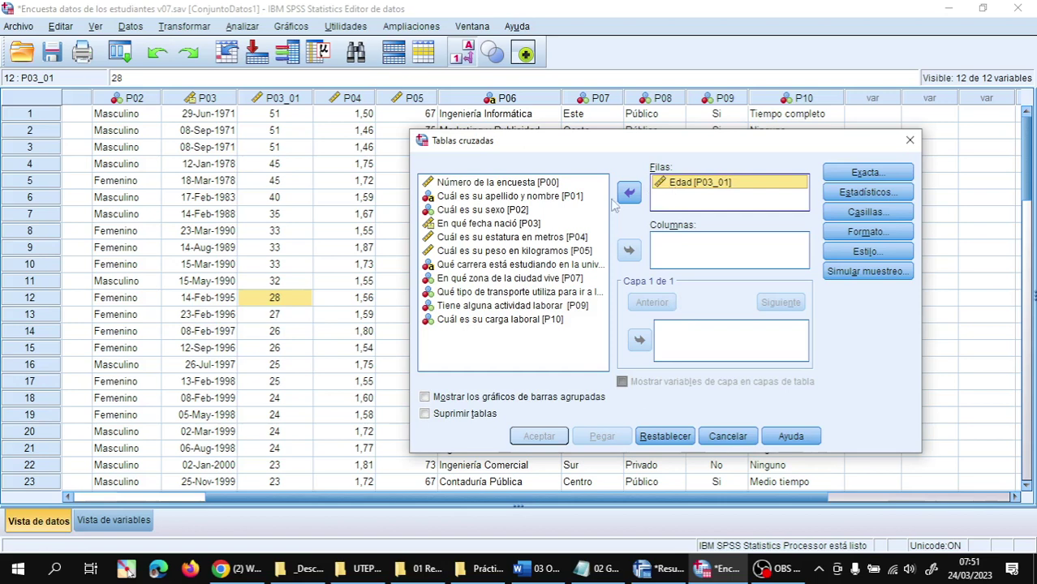
- Assign the city zone variable P07 to the crosstab columns and the work activity variable P09 to layer 1
left_click(486, 282)
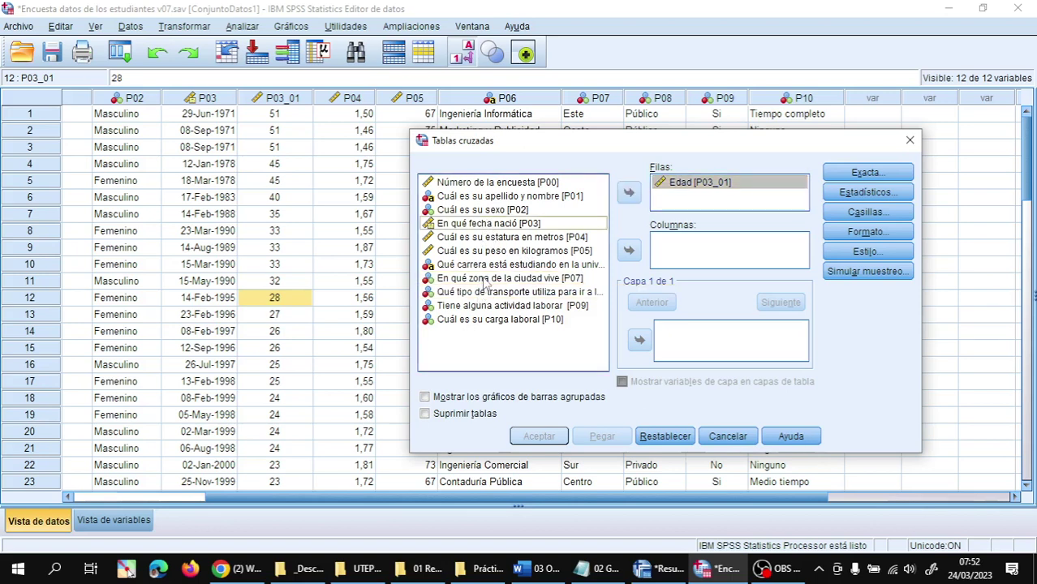
left_click_drag(485, 282, 668, 246)
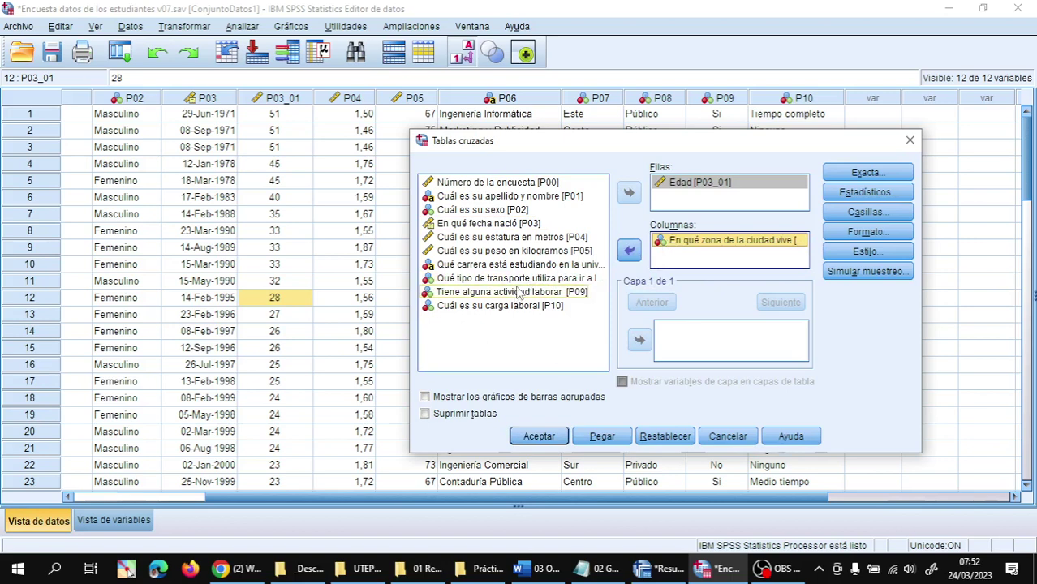
left_click_drag(520, 294, 699, 344)
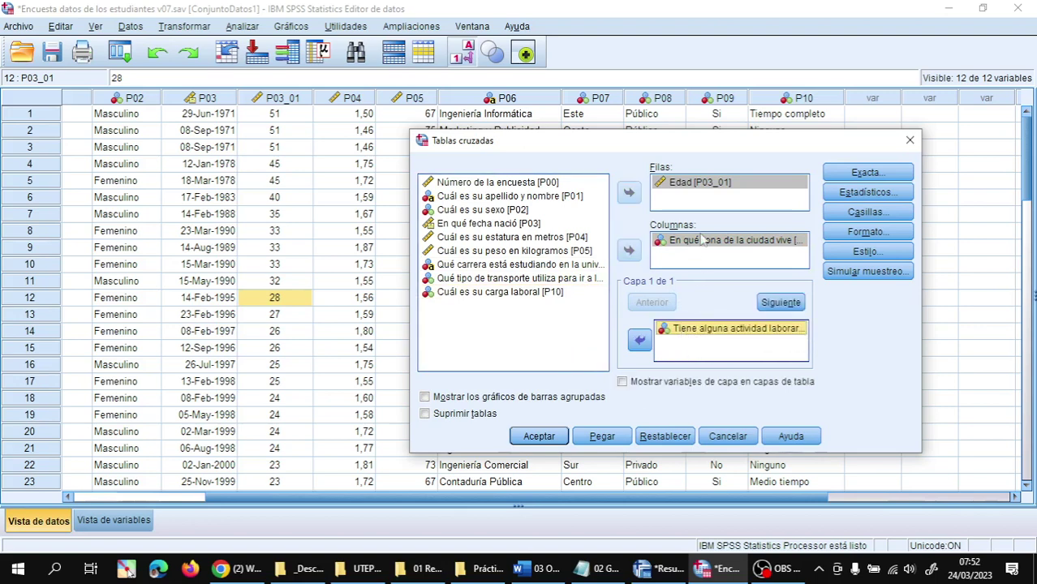
left_click(686, 189)
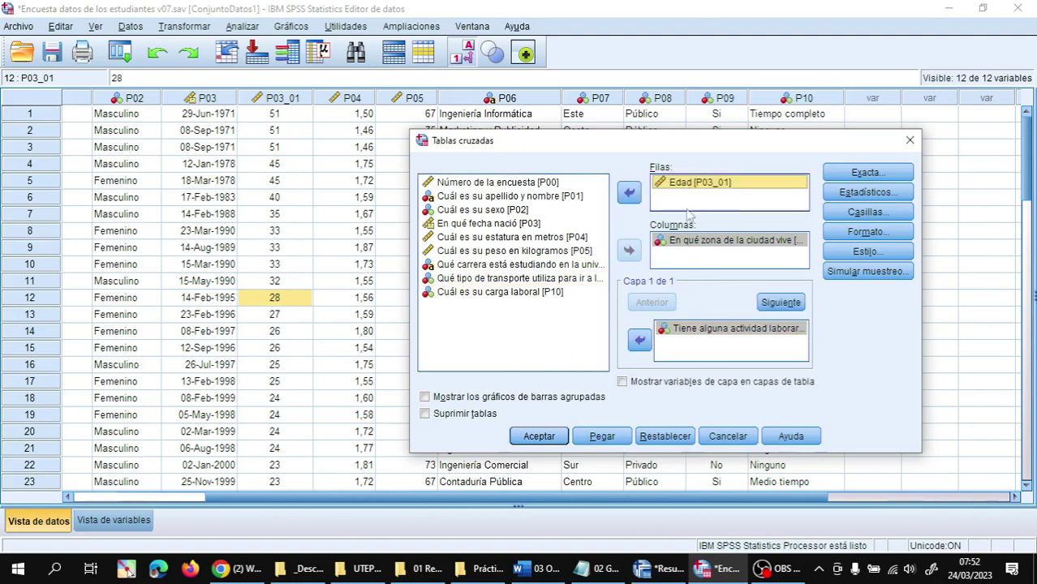
left_click(690, 345)
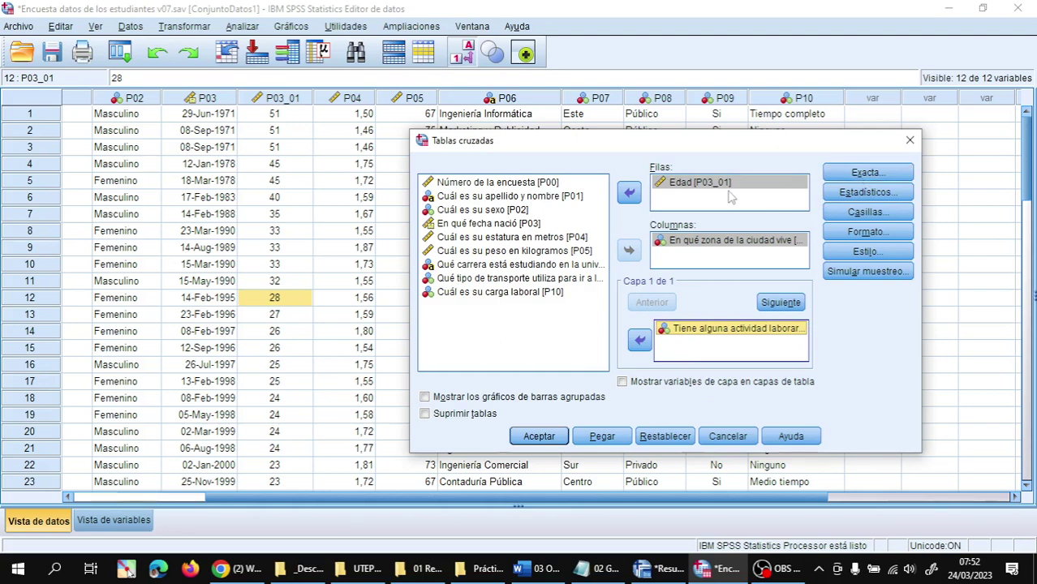
- Look over the exact test options and enable the Correlaciones statistic for the crosstab
left_click(852, 176)
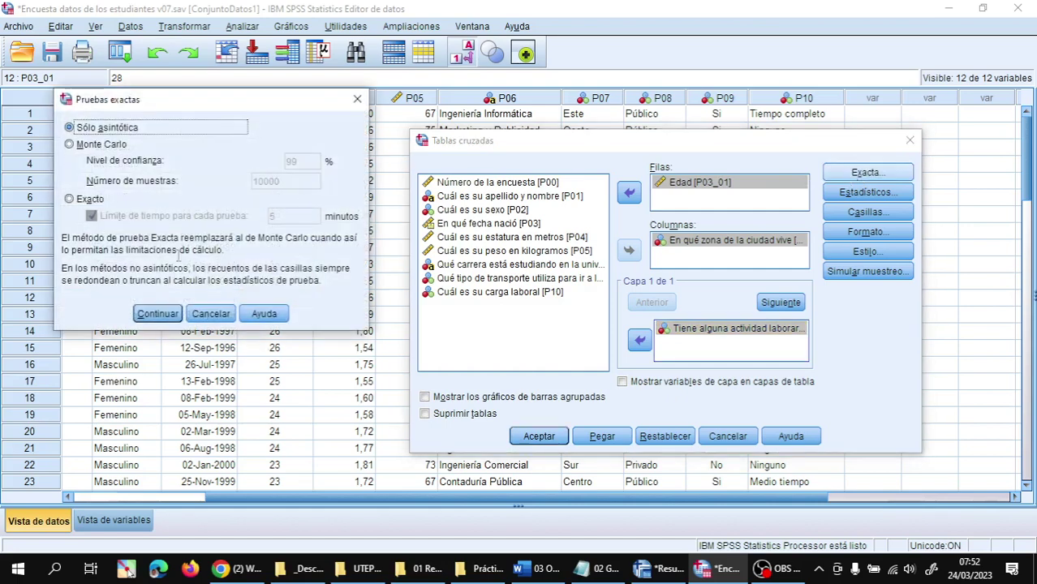
left_click(209, 313)
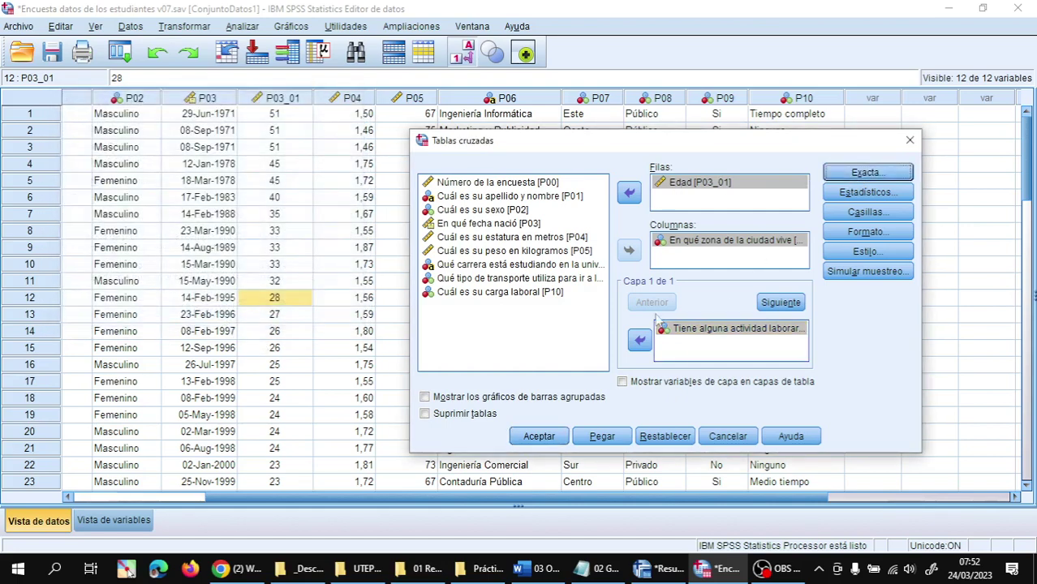
left_click(869, 197)
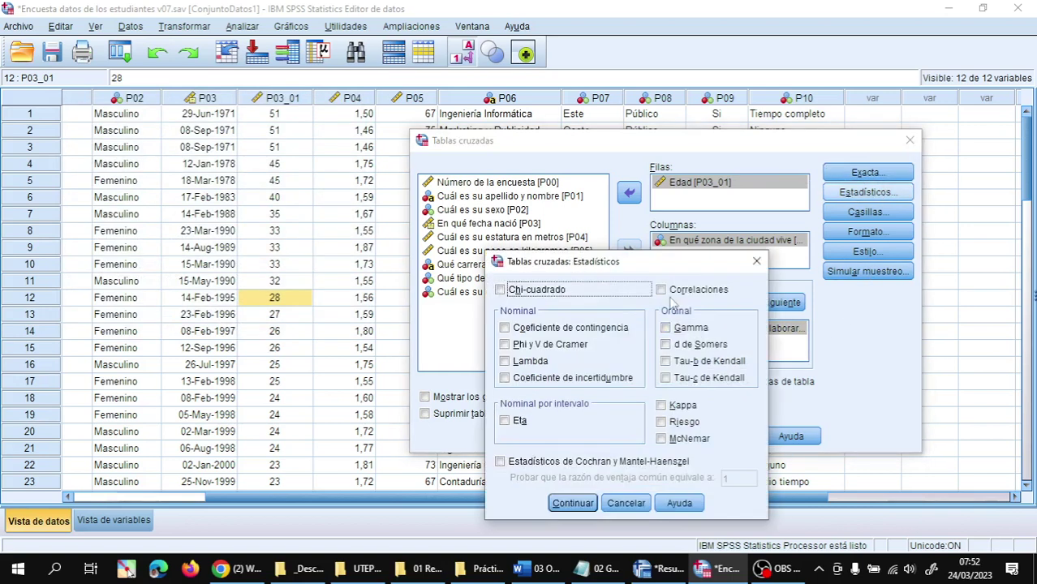
left_click(662, 291)
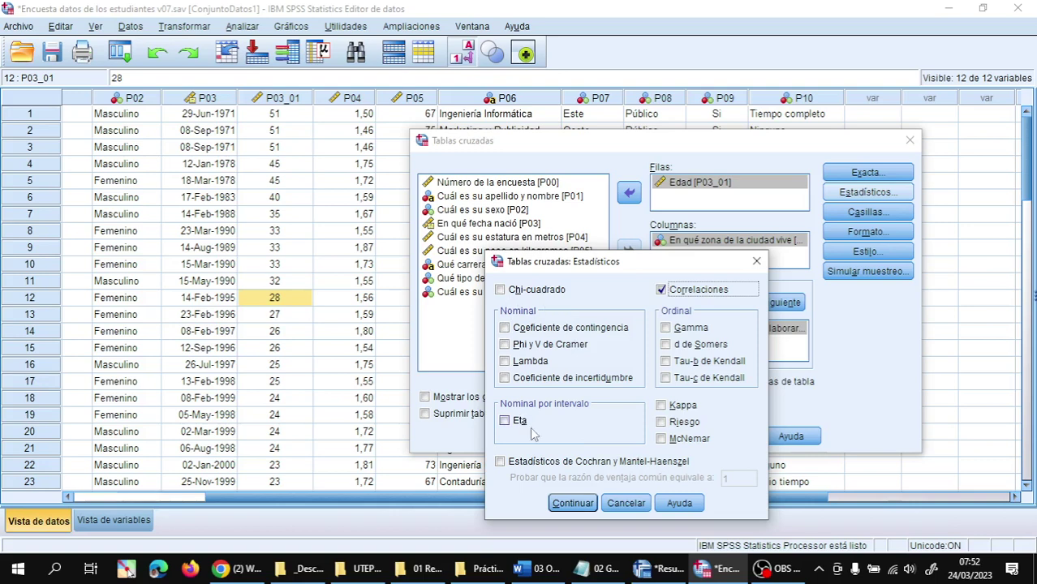
left_click(573, 504)
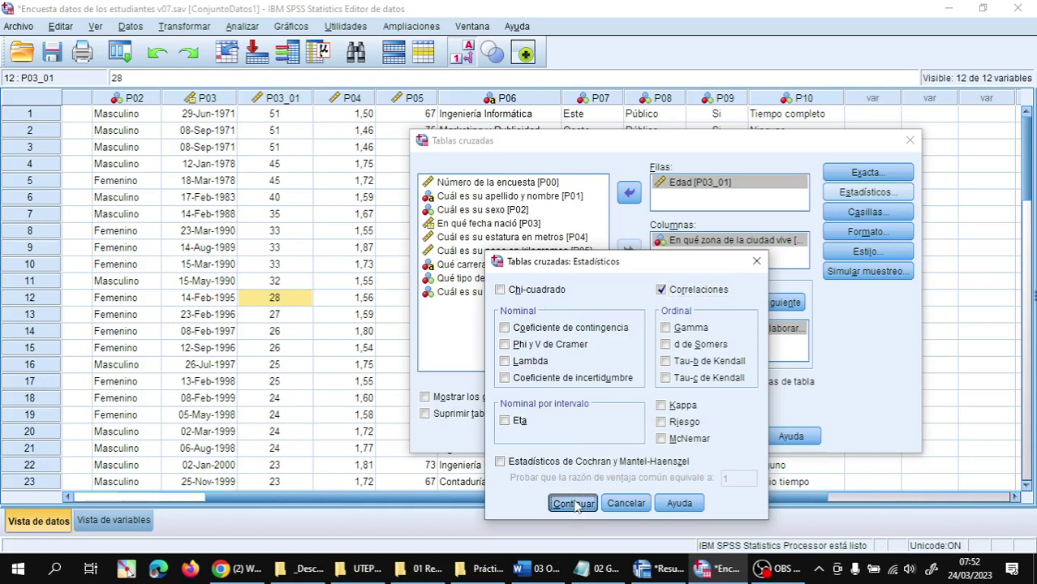
- Include grouped bar charts in the crosstab and run the analysis
left_click(440, 397)
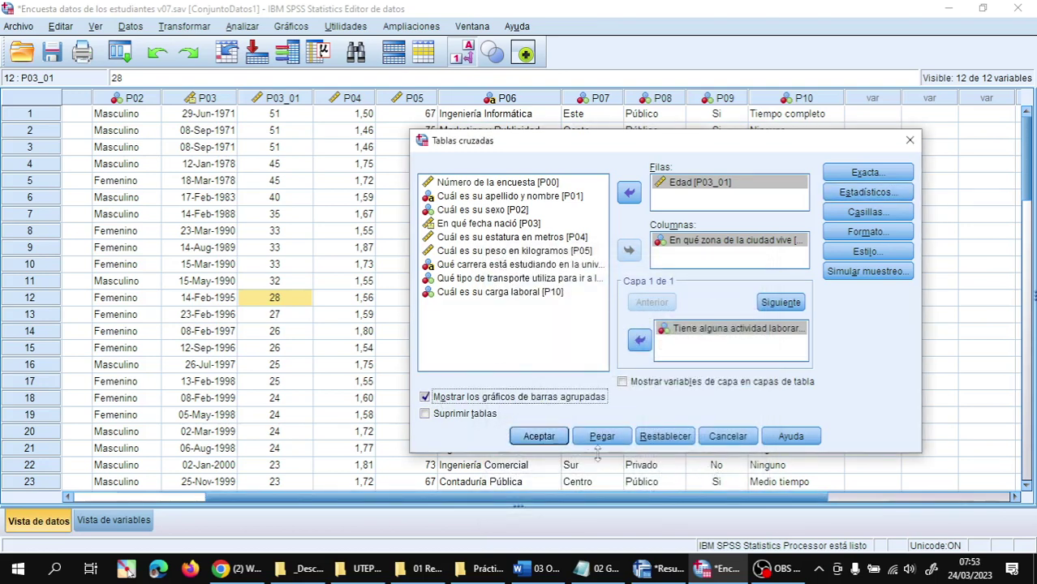
left_click(536, 438)
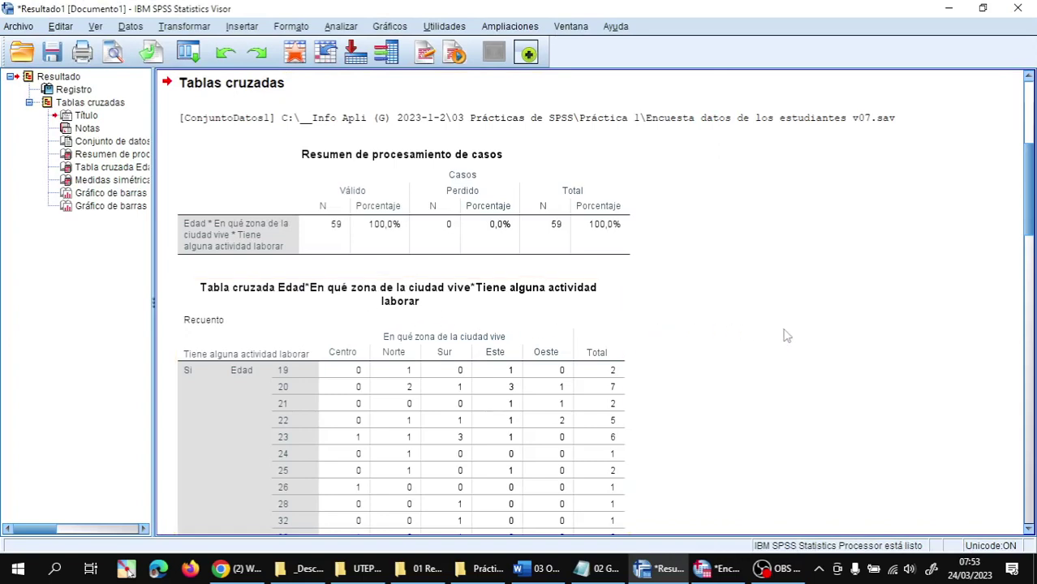
- Examine the crosstab of Edad by city zone within each work activity group
scroll(779, 336, "down", 3)
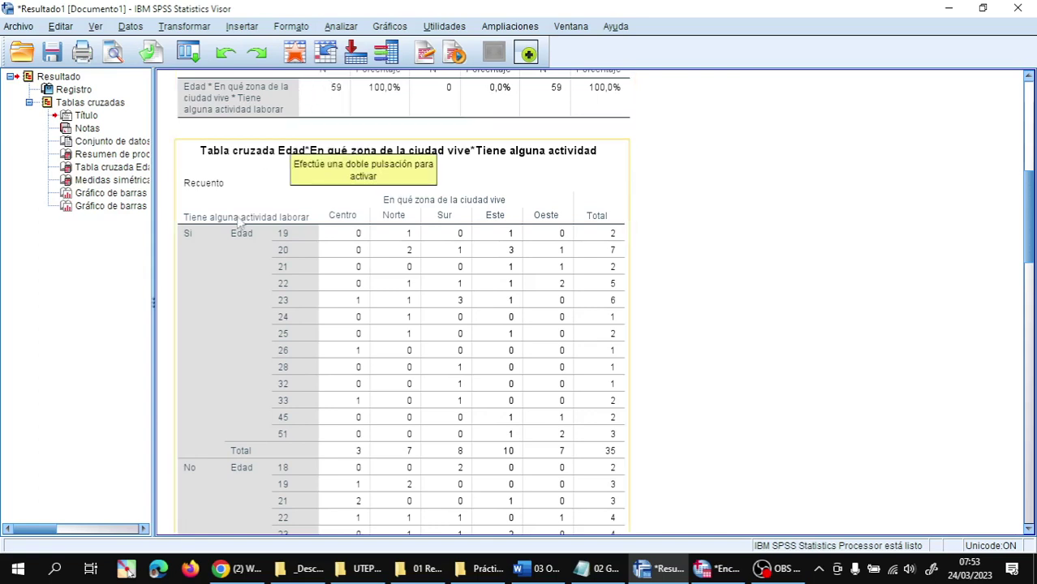
scroll(365, 268, "down", 3)
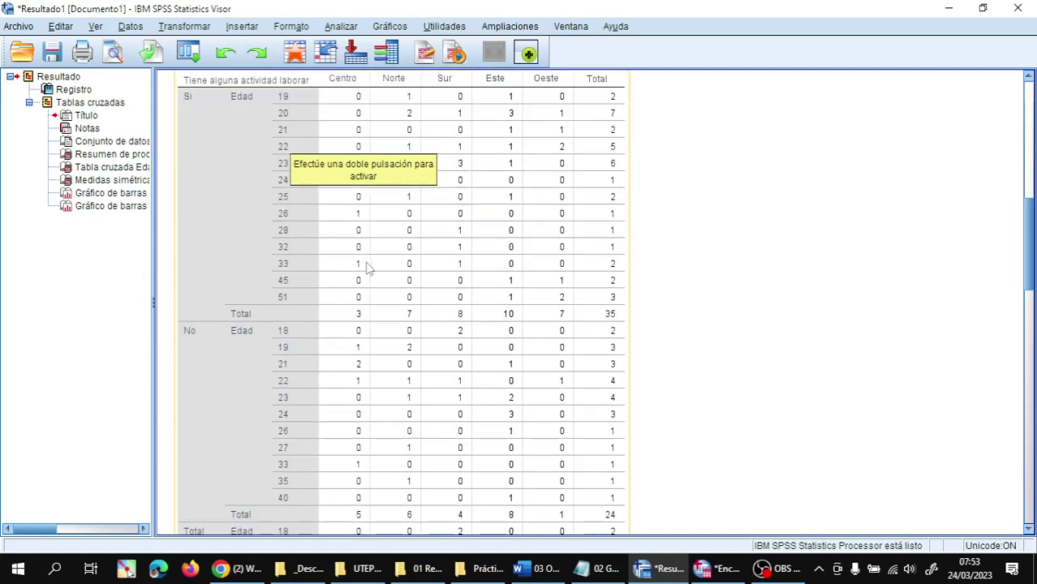
scroll(365, 268, "up", 2)
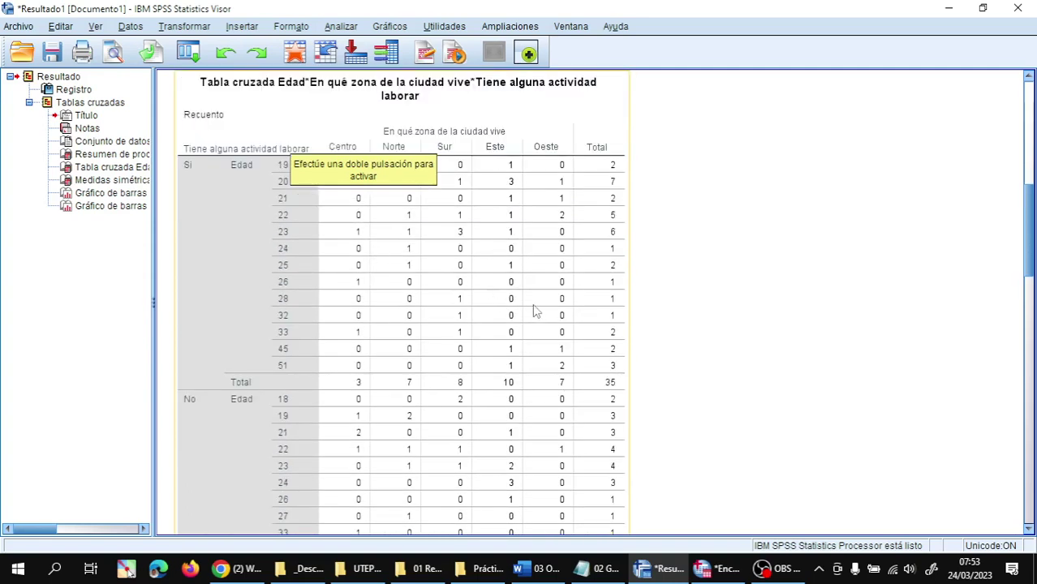
left_click(785, 296)
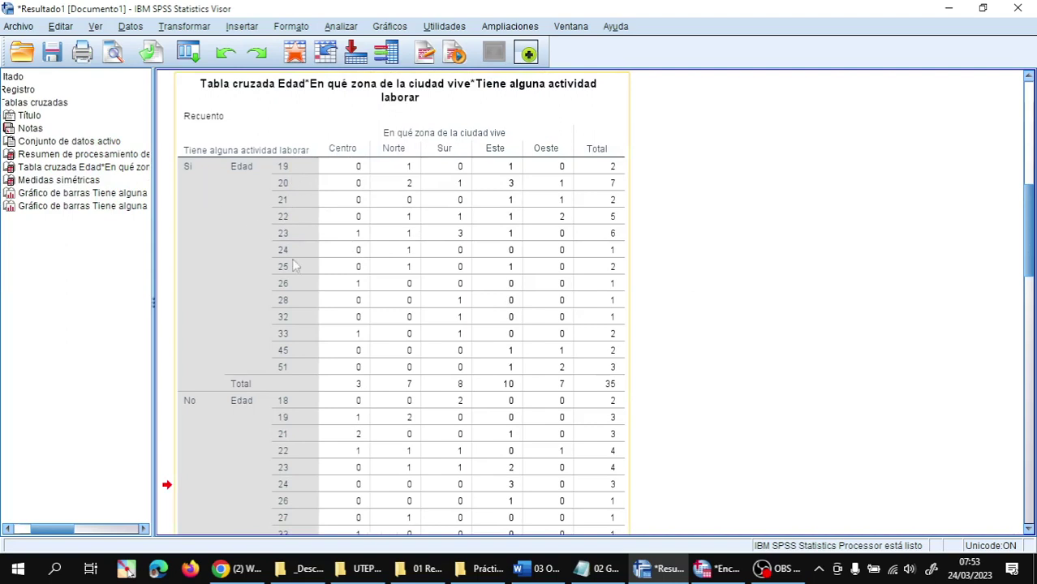
scroll(295, 316, "down", 5)
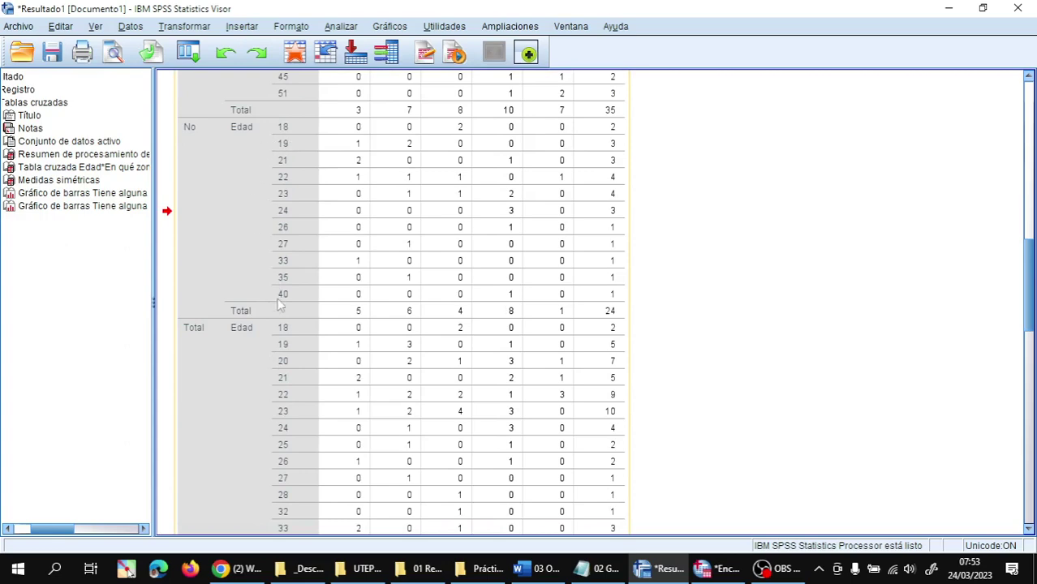
scroll(309, 350, "down", 3)
scroll(392, 331, "up", 5)
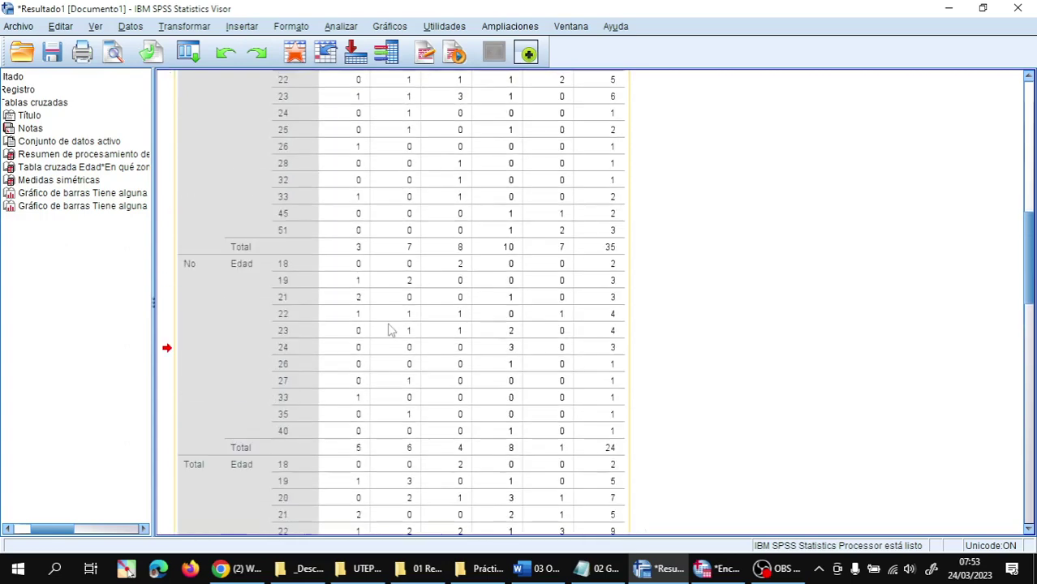
scroll(388, 330, "up", 4)
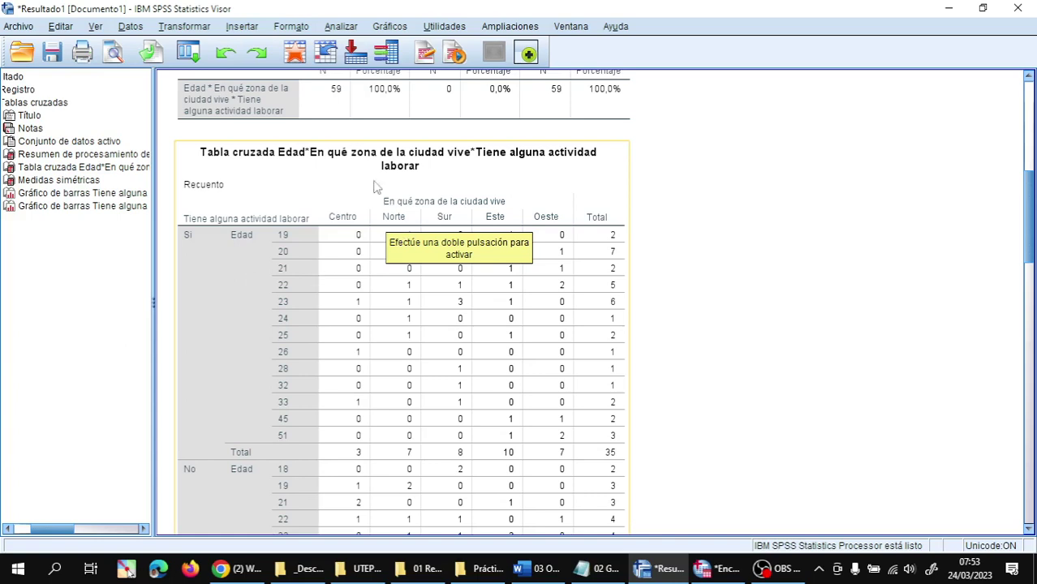
- Close the results viewer without saving its contents and reopen the Tablas cruzadas analysis
left_click(1029, 7)
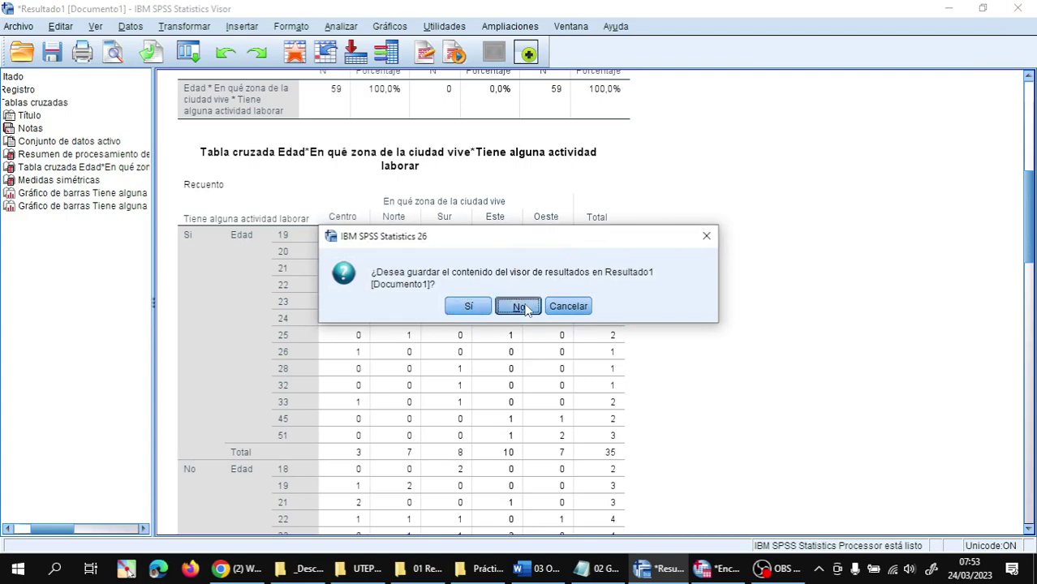
left_click(525, 309)
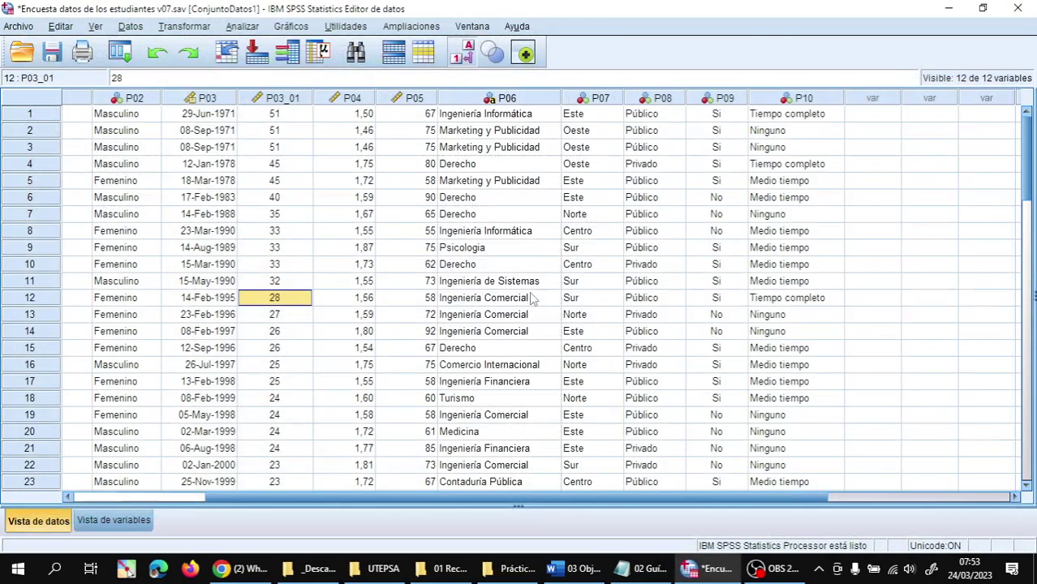
left_click(242, 26)
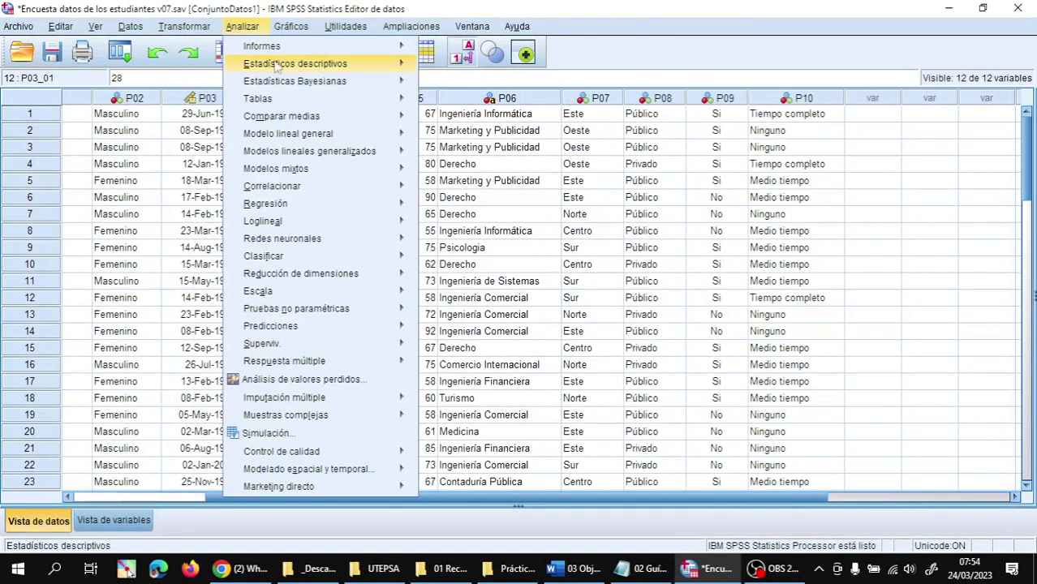
mouse_move(308, 63)
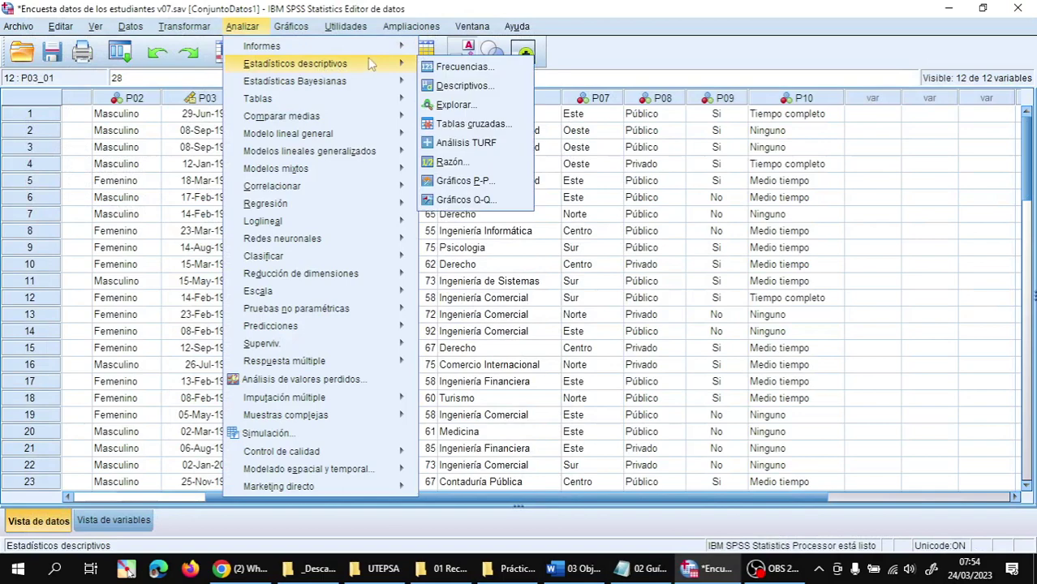
left_click(473, 124)
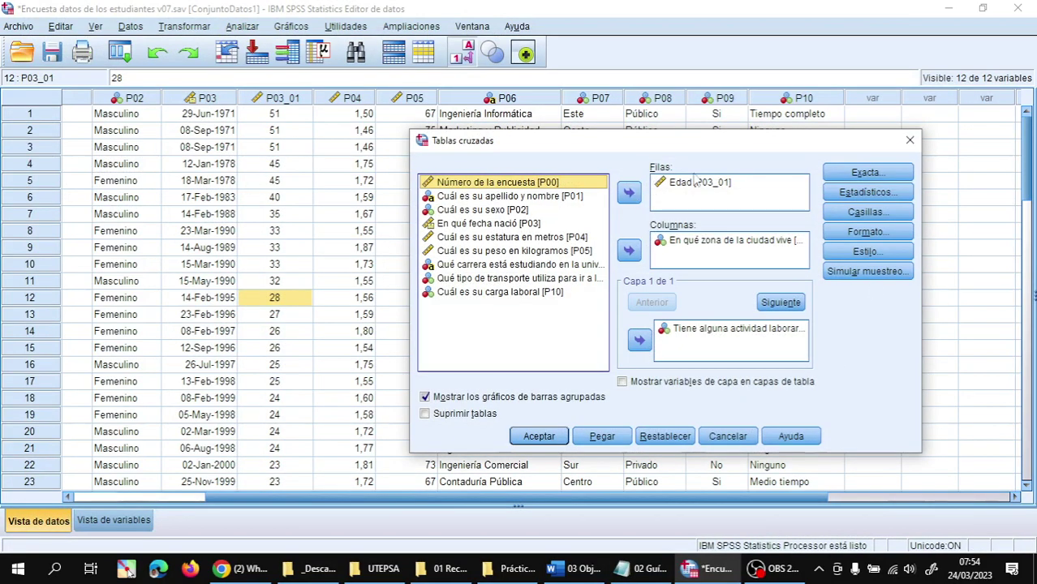
- Swap the crosstab variables so work activity P09 is the row and Edad [P03_01] is layer 1, and run the analysis
left_click(693, 333)
left_click_drag(693, 339, 717, 339)
left_click(688, 185)
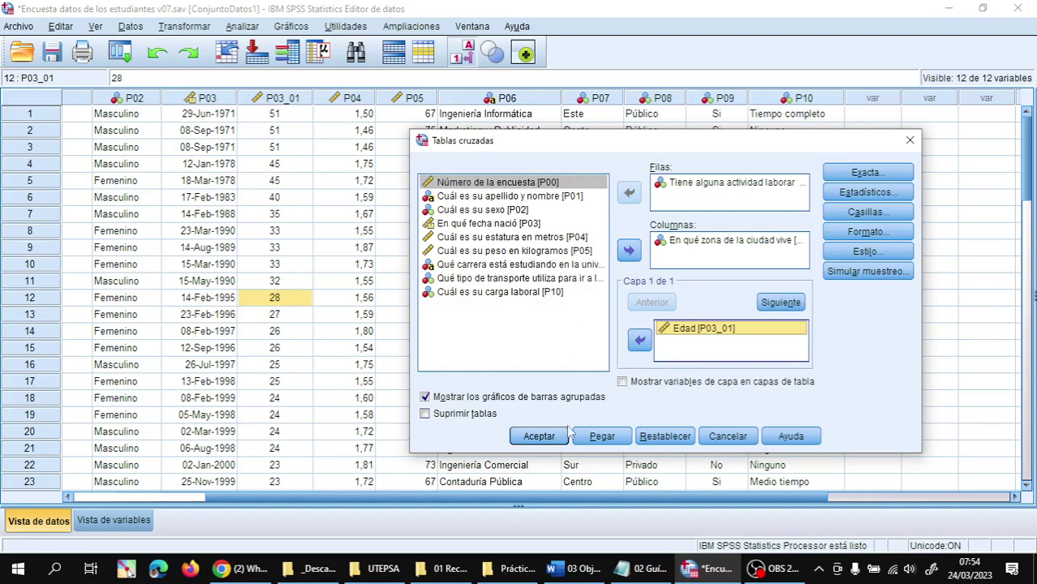
left_click(542, 440)
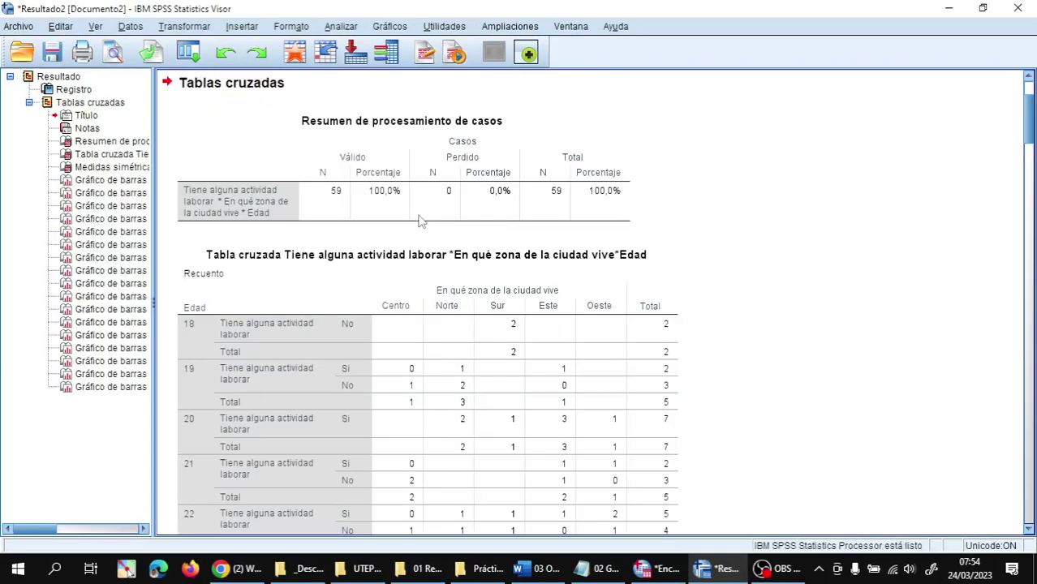
- Examine the work activity counts by city zone for each age in the new crosstab
scroll(419, 221, "down", 3)
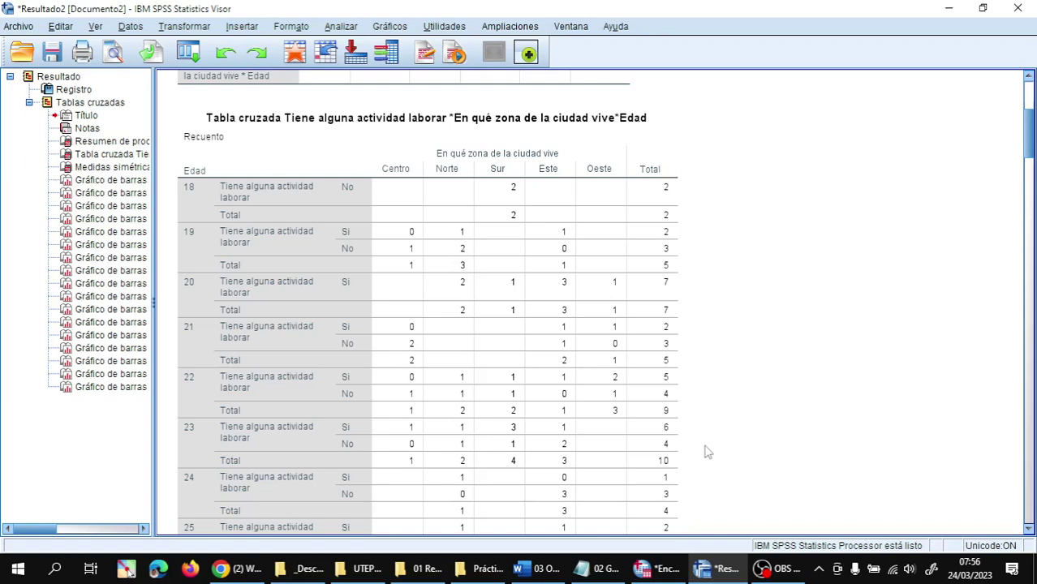
scroll(706, 452, "down", 3)
scroll(705, 447, "down", 2)
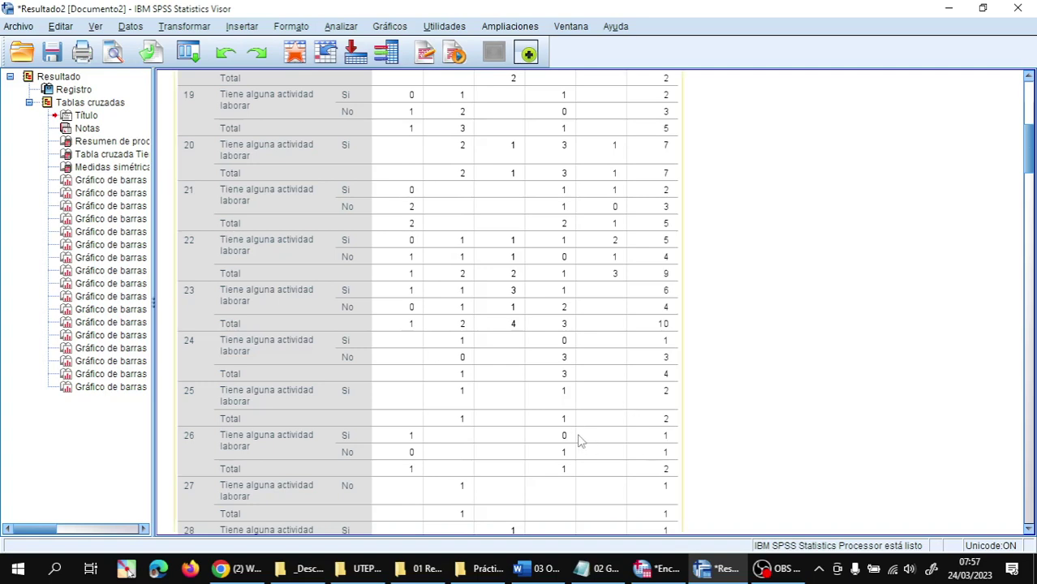
scroll(579, 440, "down", 5)
scroll(581, 394, "up", 2)
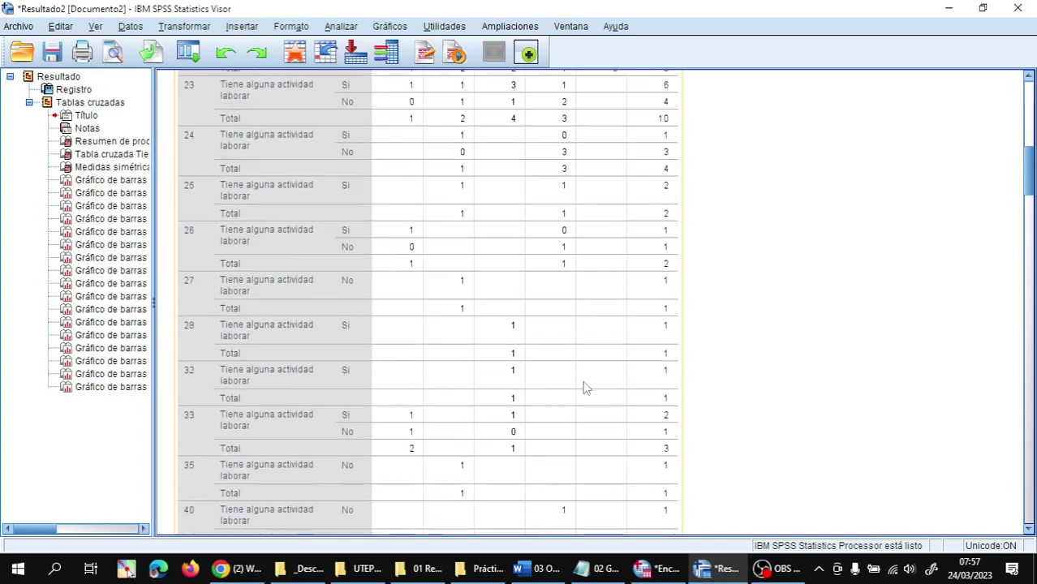
scroll(581, 387, "up", 5)
scroll(578, 386, "down", 1)
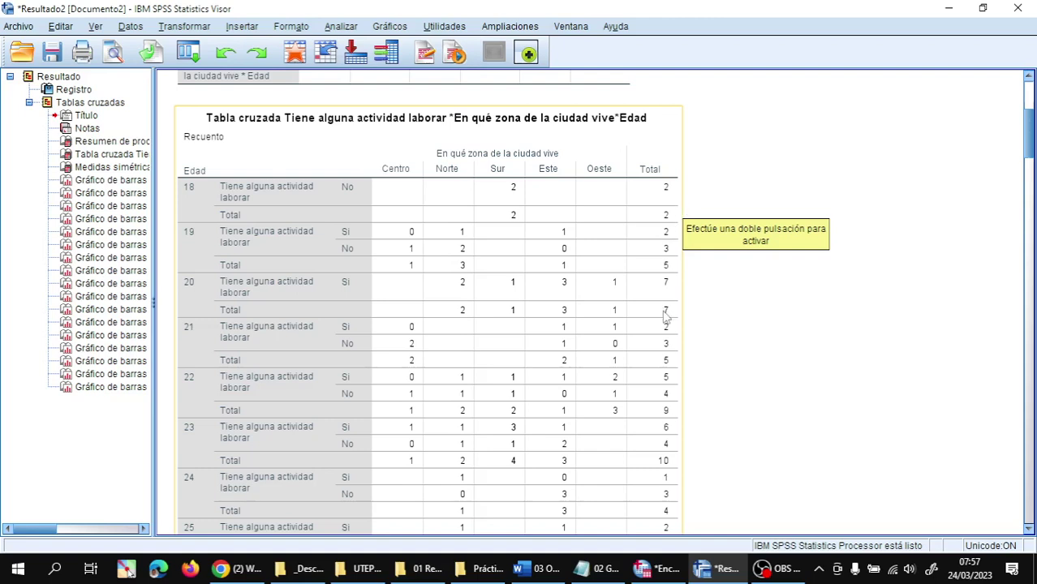
scroll(667, 325, "down", 3)
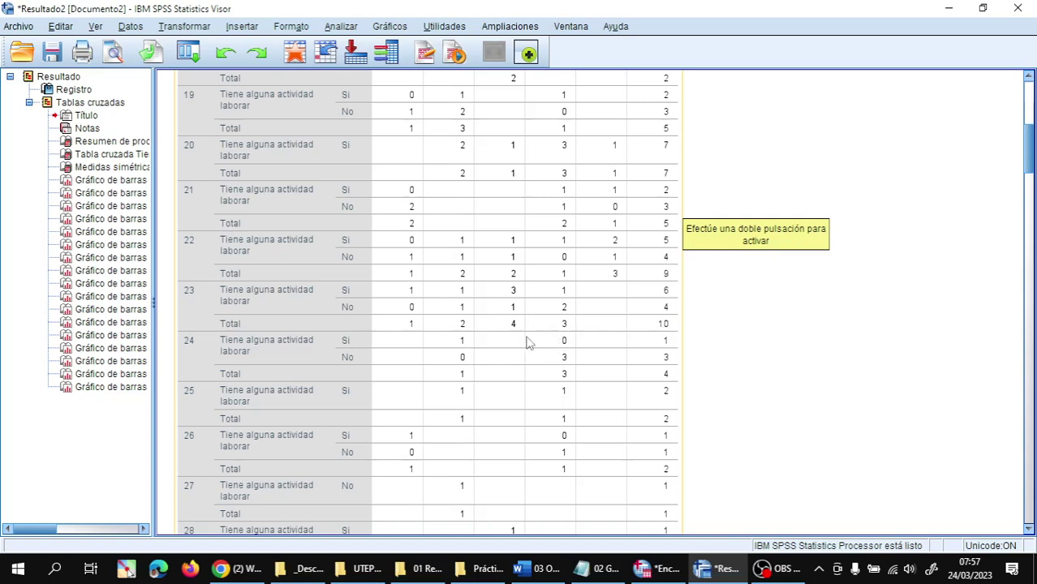
scroll(516, 335, "up", 3)
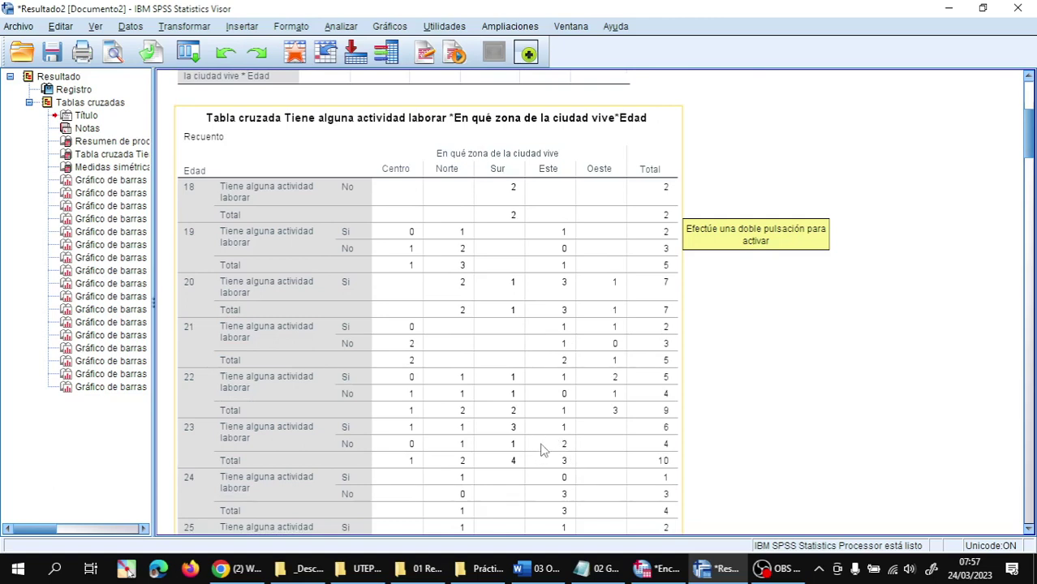
- Compare the crosstab's overall totals per city zone with the column headings and the individual age rows
scroll(541, 454, "down", 15)
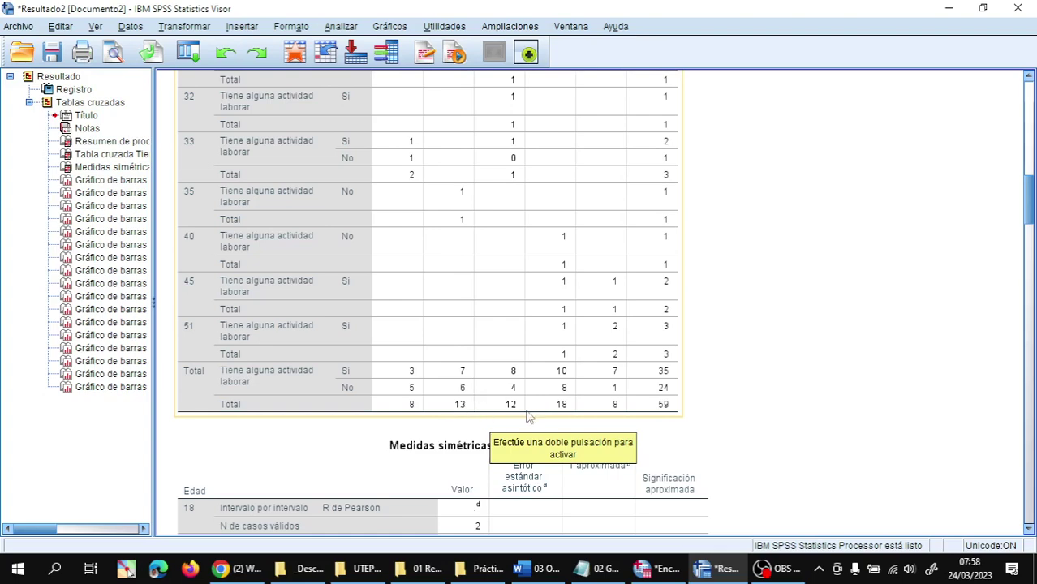
scroll(567, 412, "up", 2)
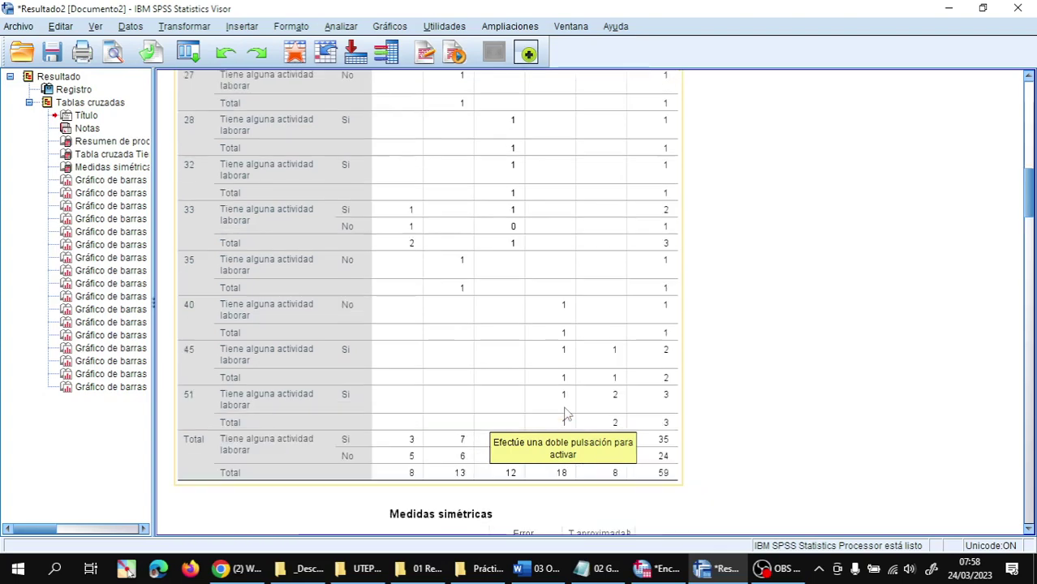
scroll(566, 413, "up", 10)
scroll(563, 405, "up", 6)
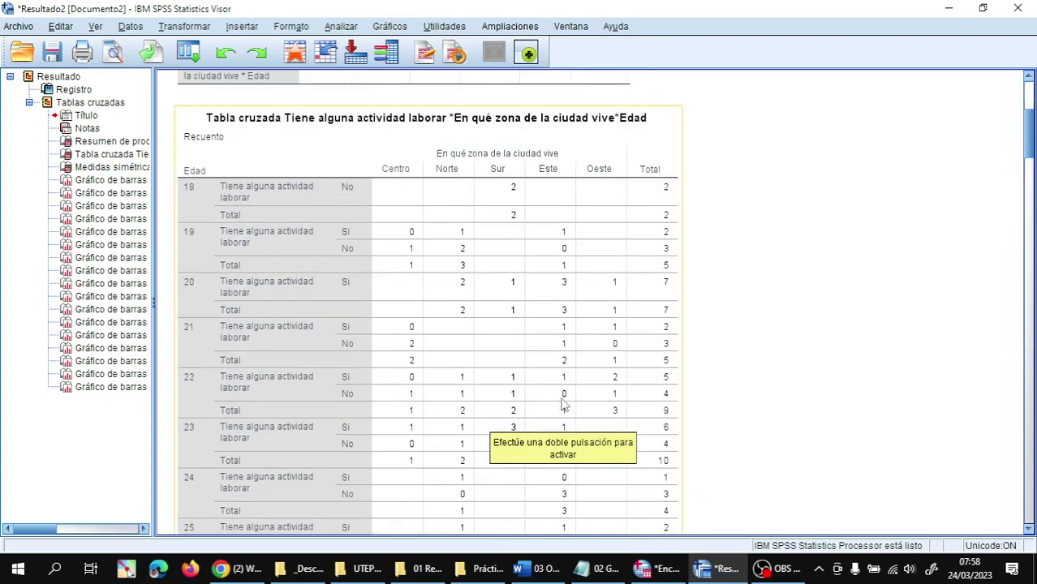
scroll(564, 405, "down", 18)
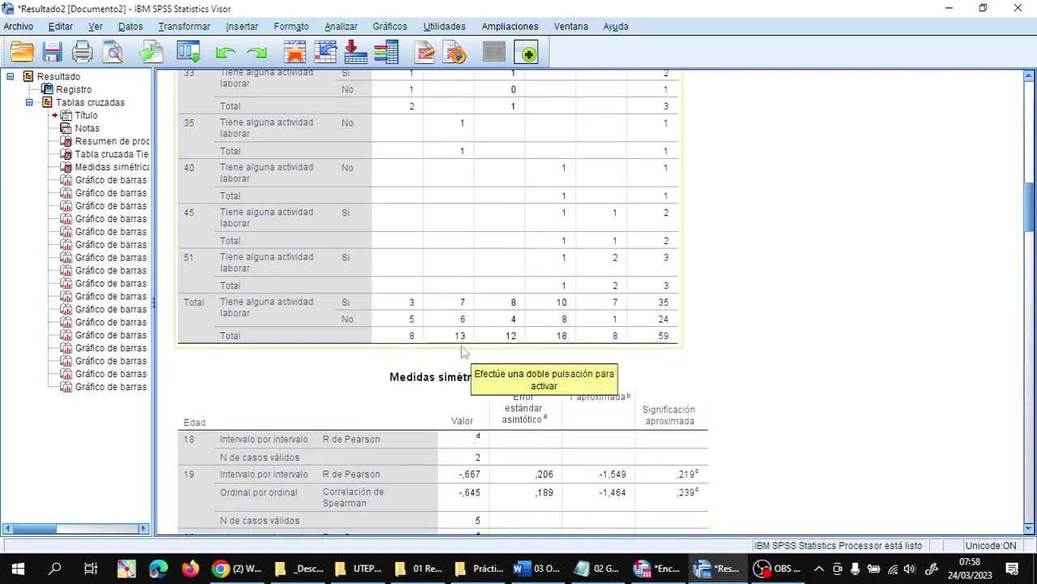
scroll(453, 344, "up", 20)
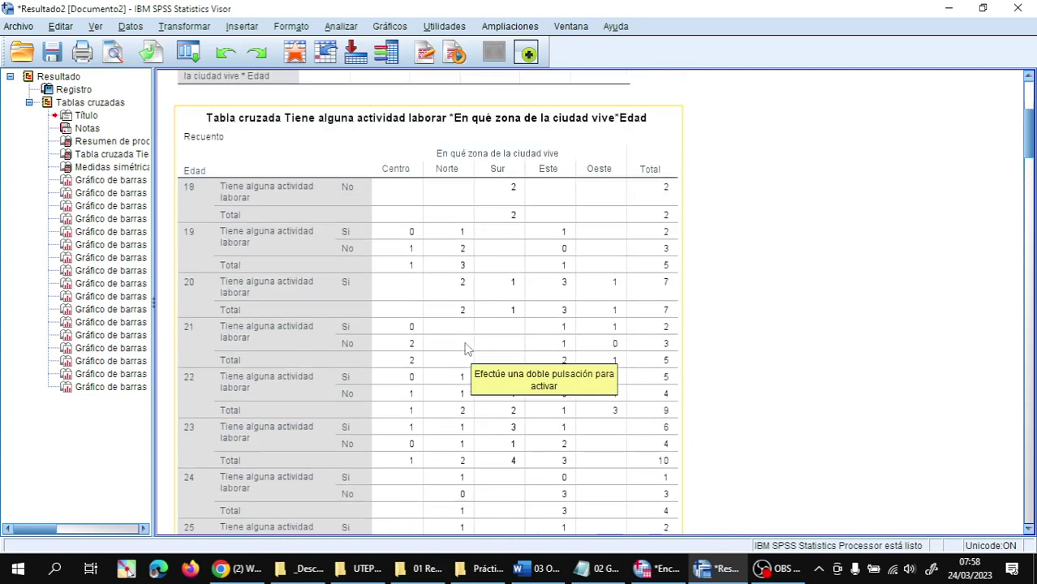
scroll(410, 351, "down", 5)
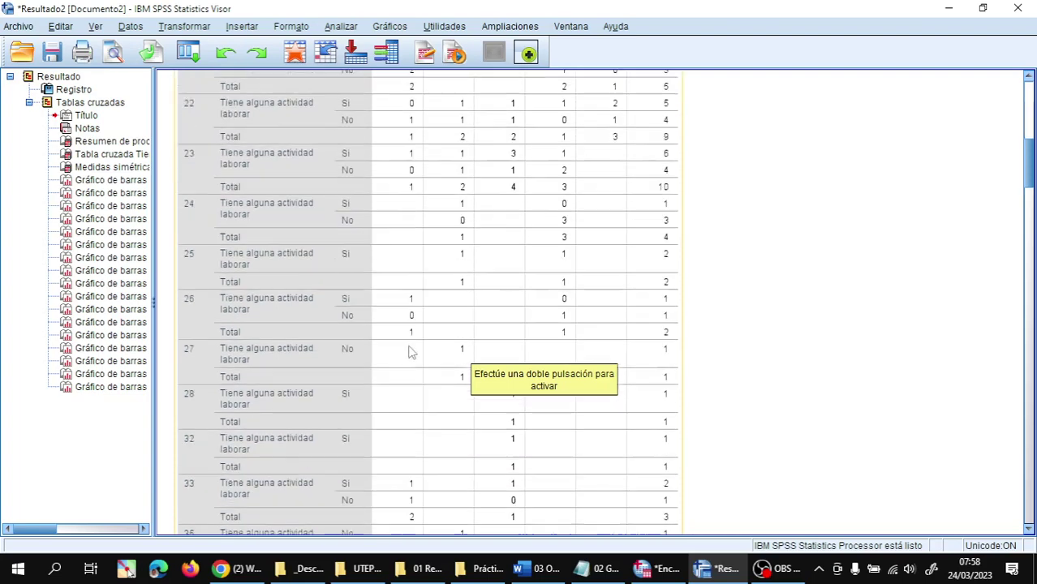
scroll(412, 350, "down", 6)
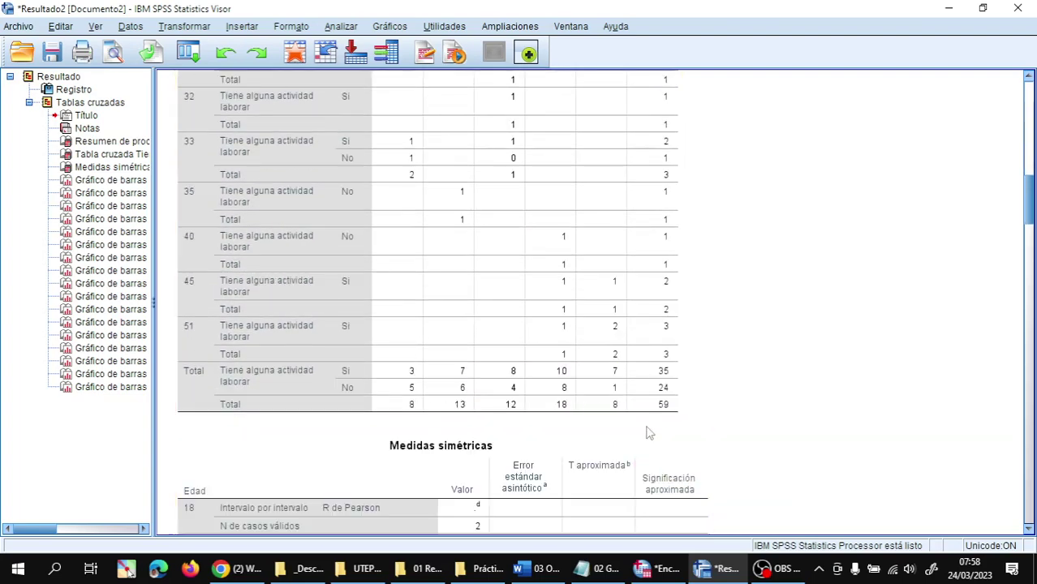
scroll(608, 375, "up", 15)
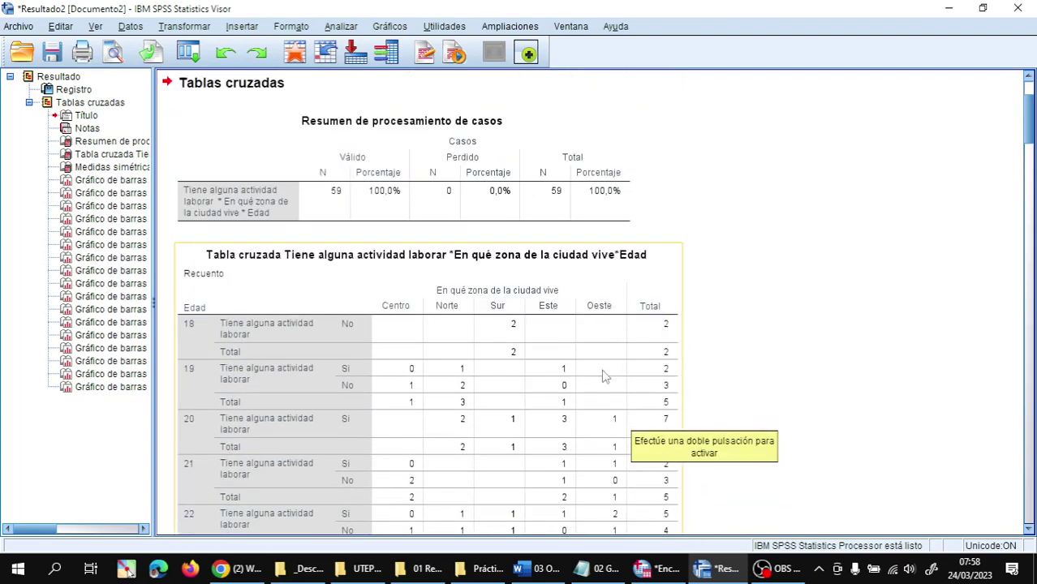
scroll(603, 377, "down", 1)
scroll(605, 379, "down", 12)
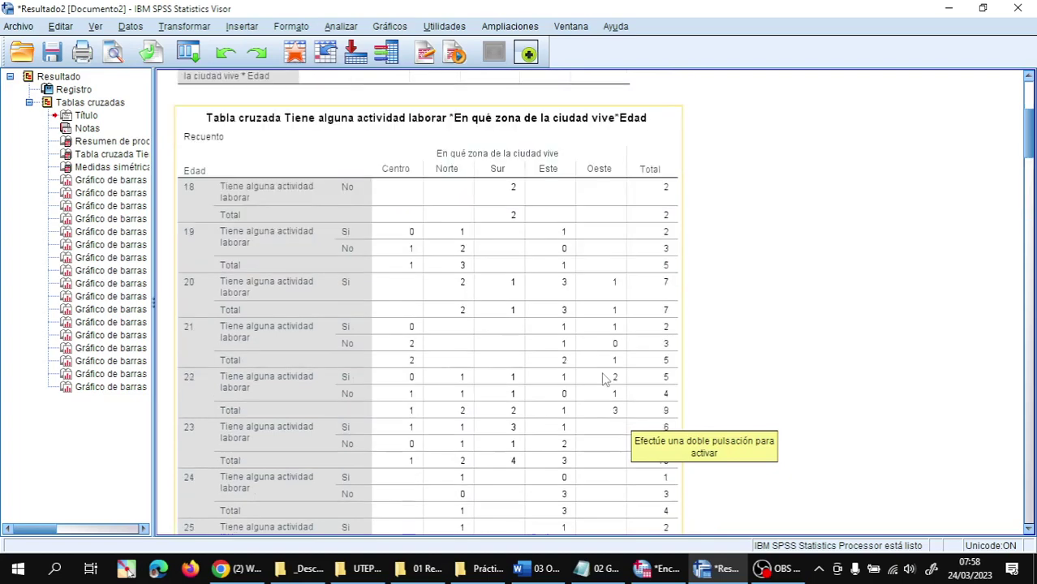
scroll(604, 379, "down", 1)
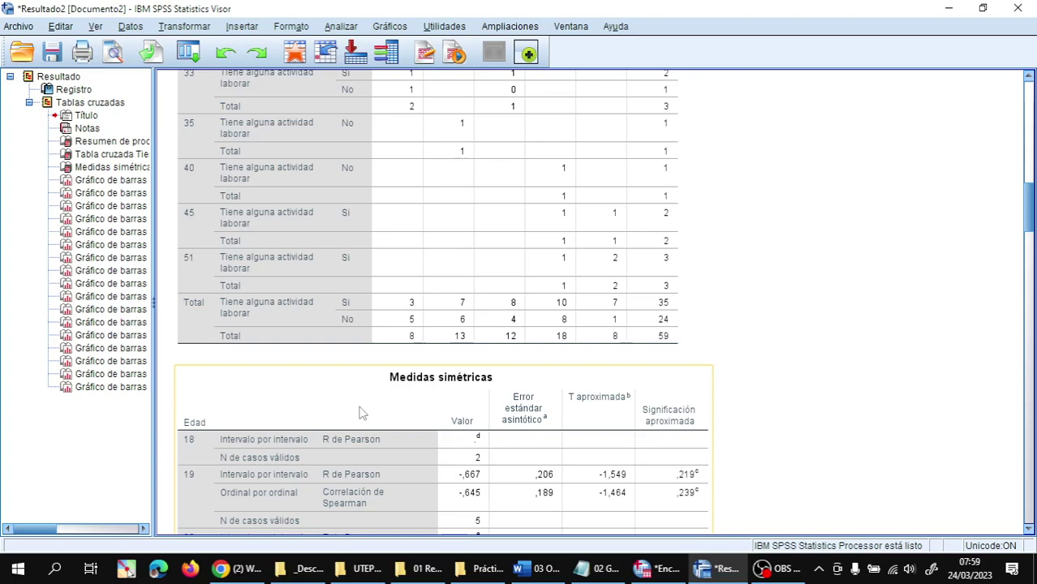
- Save the crosstab results in the Práctica 1 folder as "Tabla cruzada edad, actividad laboral vs zona" and close the results viewer
scroll(510, 311, "up", 15)
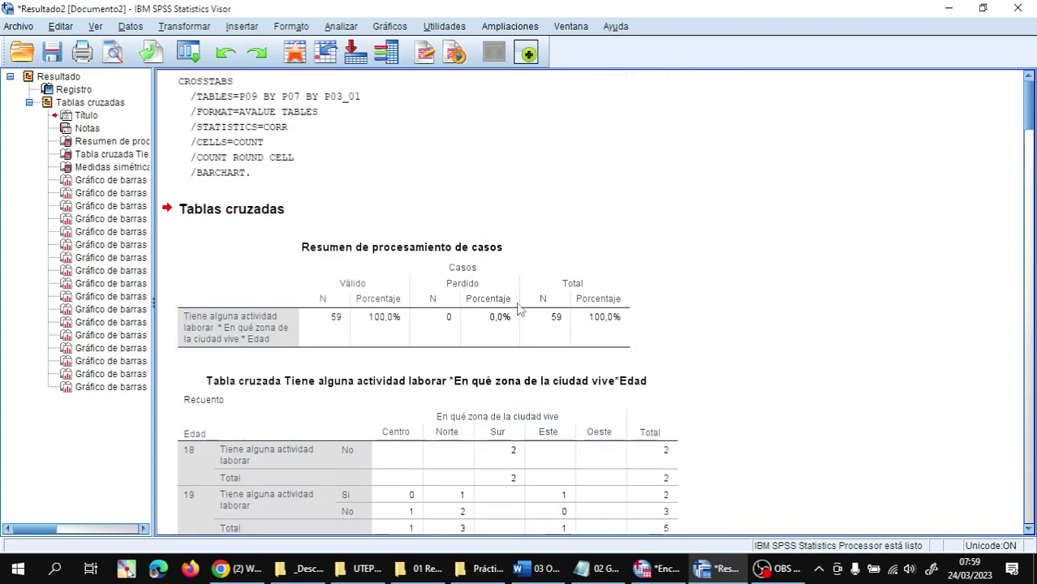
left_click(484, 146)
left_click(652, 252)
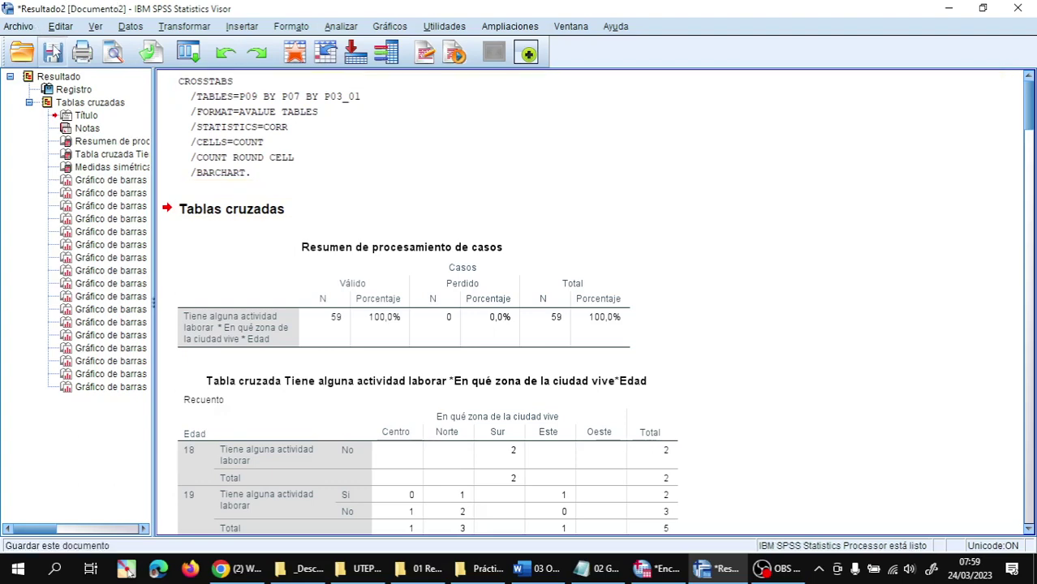
key("ctrl+s")
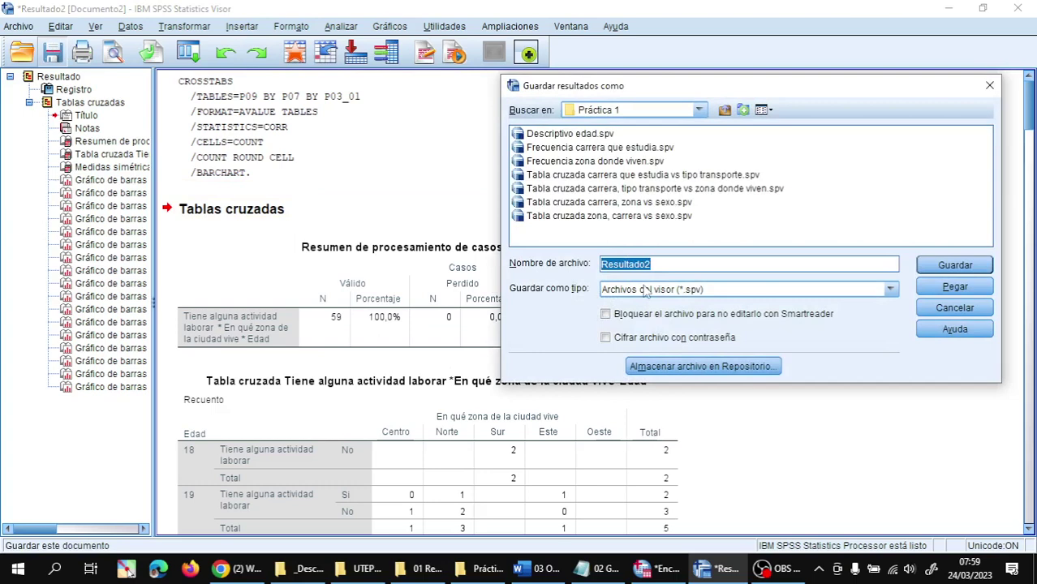
type("Tabla")
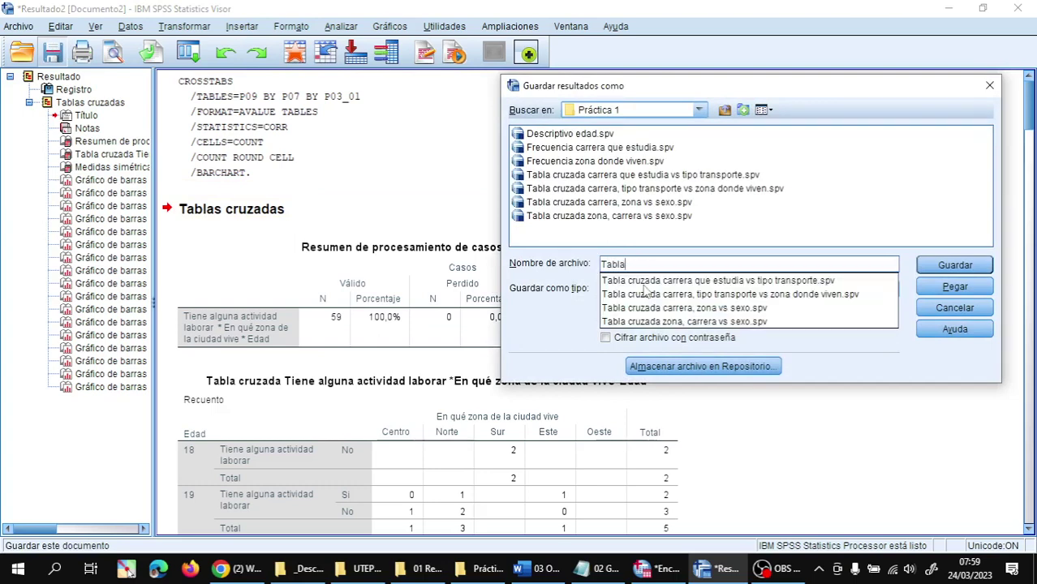
type(" cruzada edad")
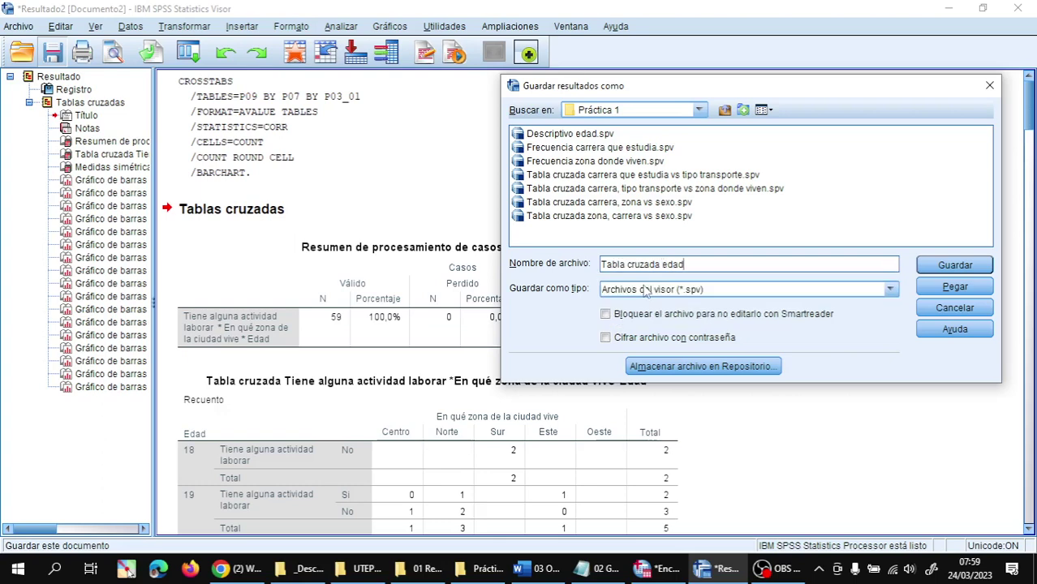
type(", actividad laborar")
key("BackSpace")
type("l vs zona")
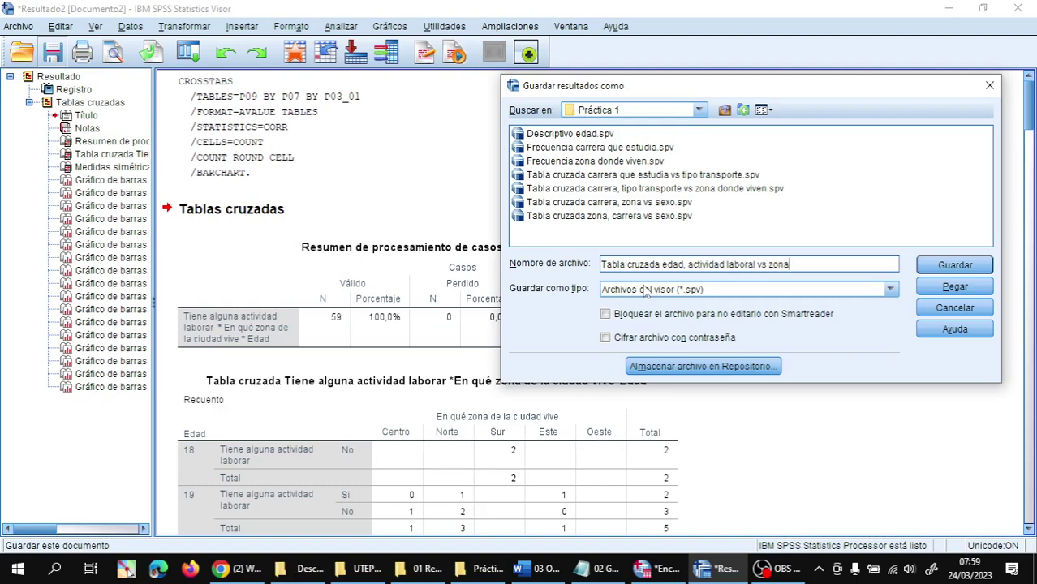
left_click(937, 268)
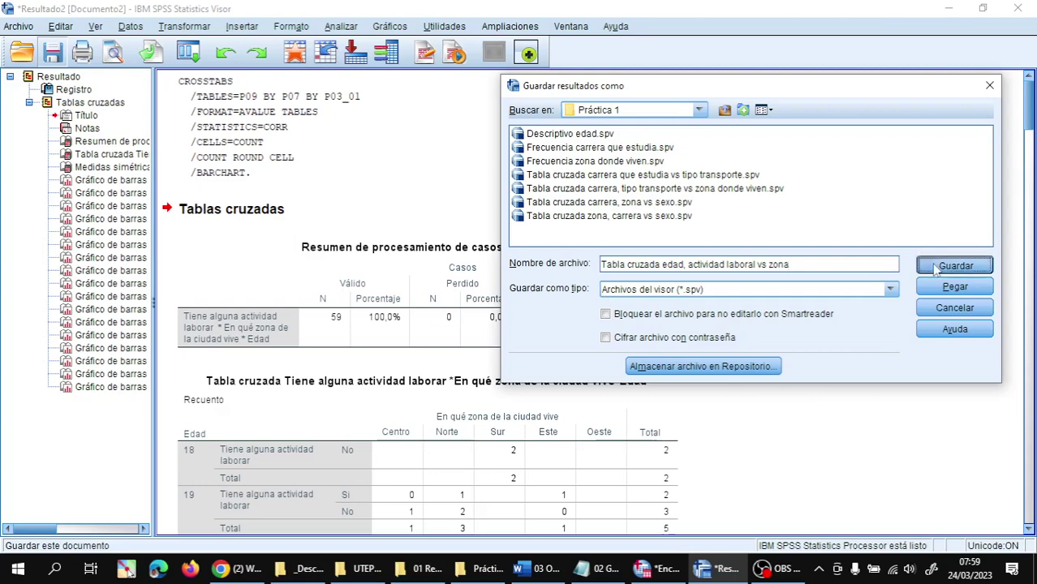
left_click(1027, 7)
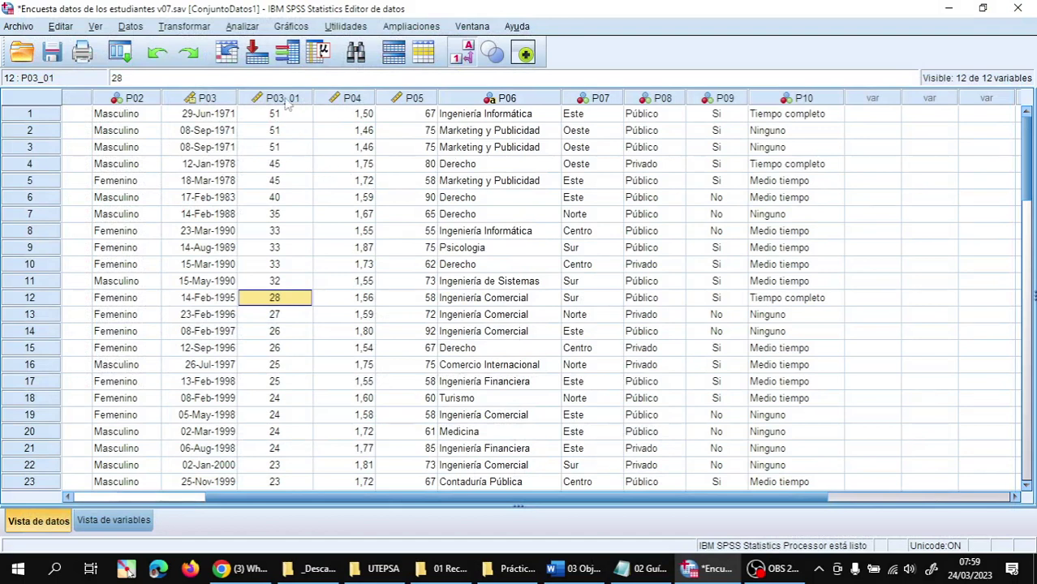
- Review the P03_01 variable's details and its age values in the first rows of the student data
mouse_move(286, 101)
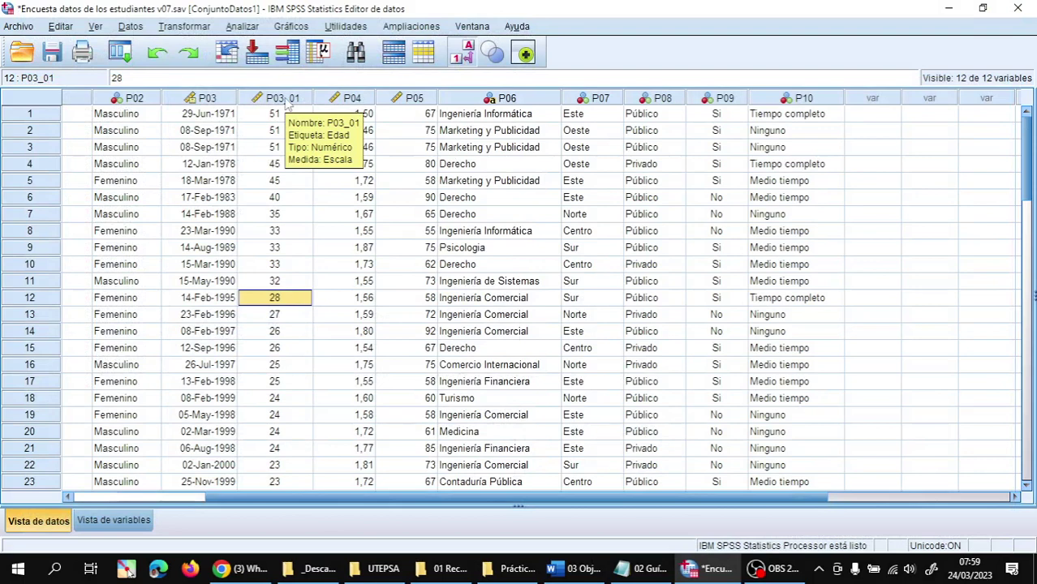
left_click(286, 99)
left_click(280, 148)
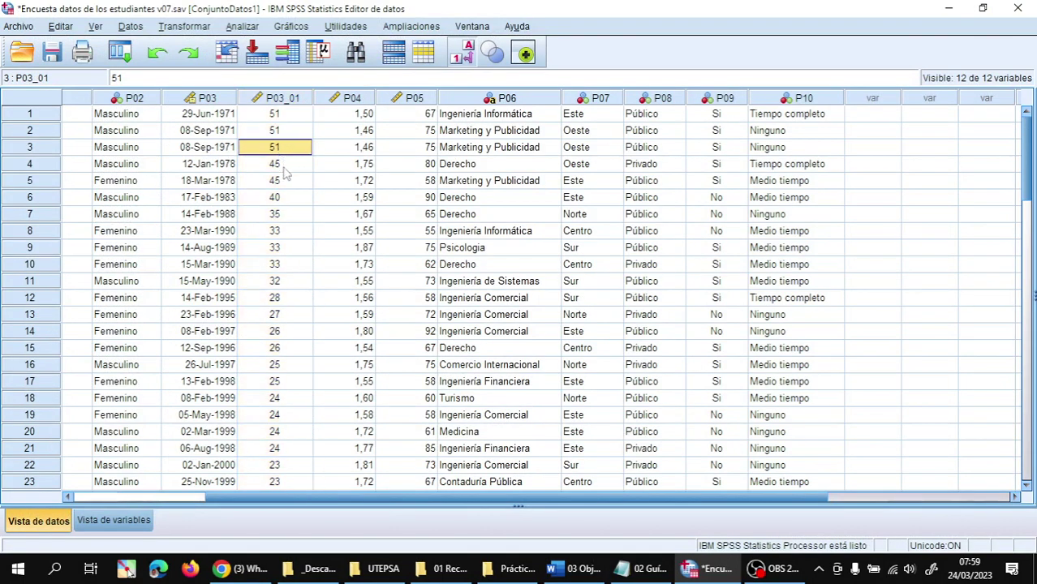
left_click(284, 167)
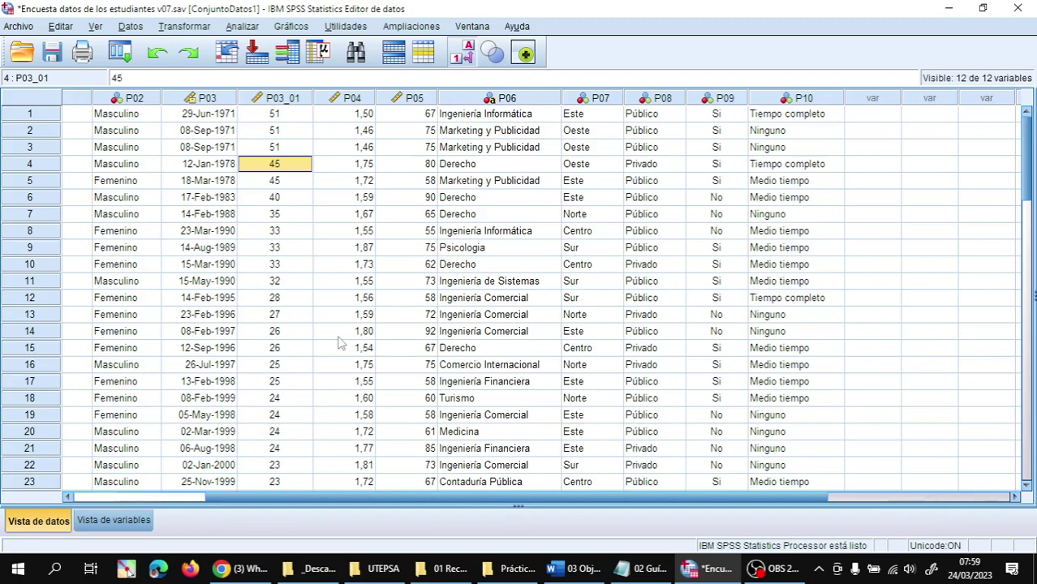
left_click(778, 568)
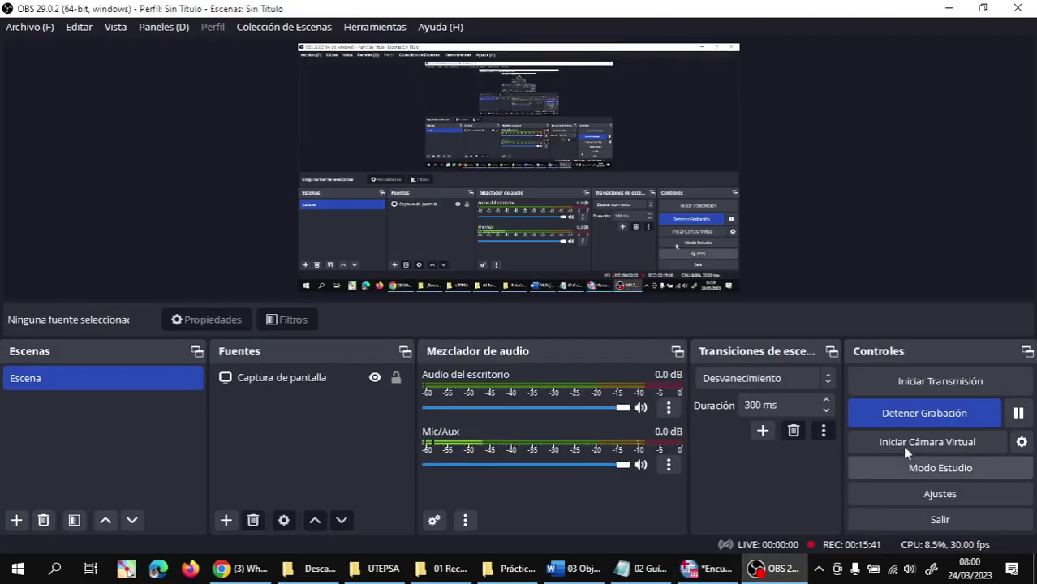